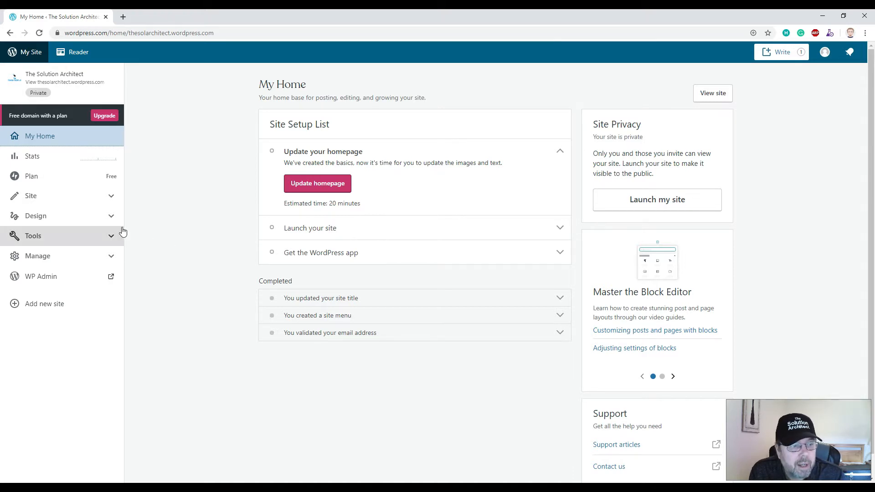
# - Find the Home page in the site's Pages list and open it in the block editor
pyautogui.click(110, 199)
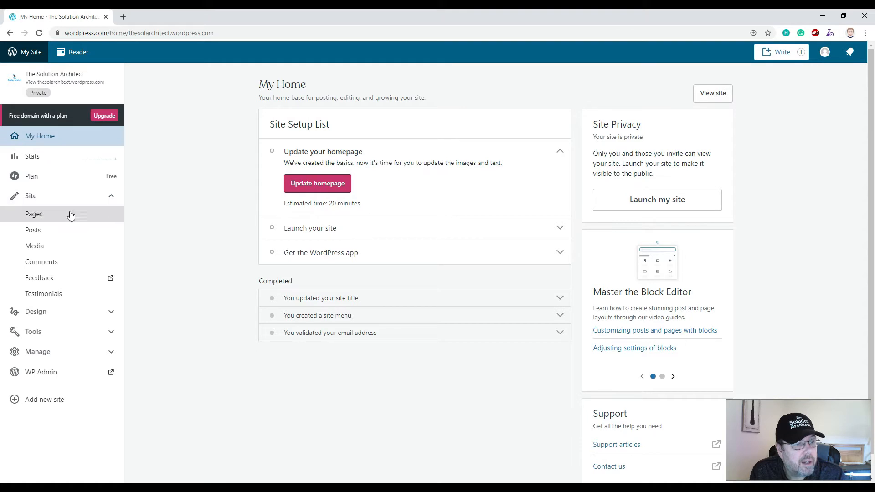
pyautogui.click(41, 216)
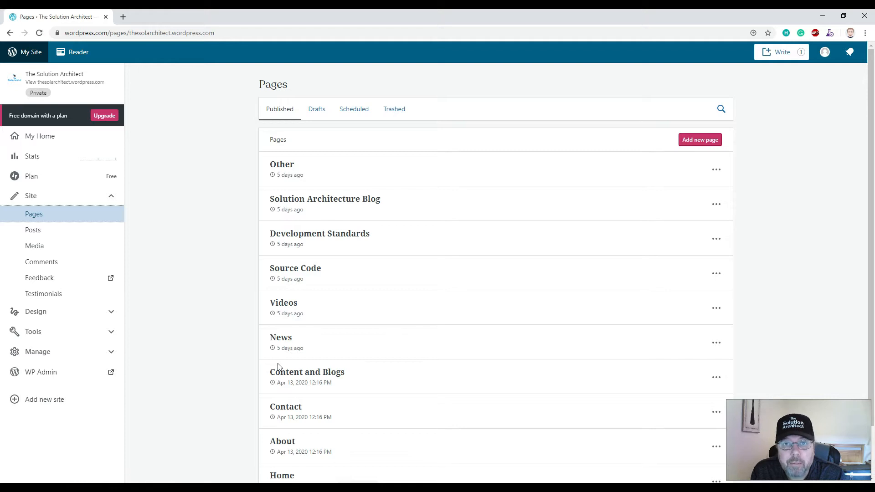
pyautogui.scroll(-2, 276, 357)
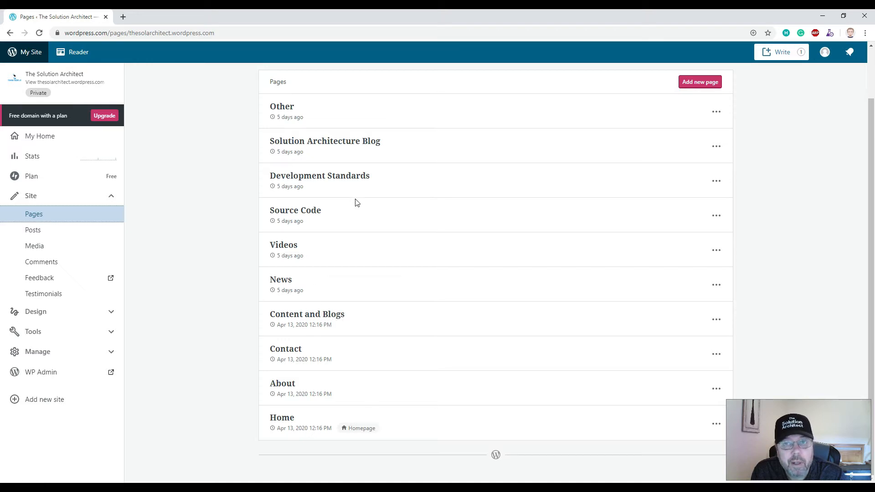
pyautogui.scroll(1, 345, 210)
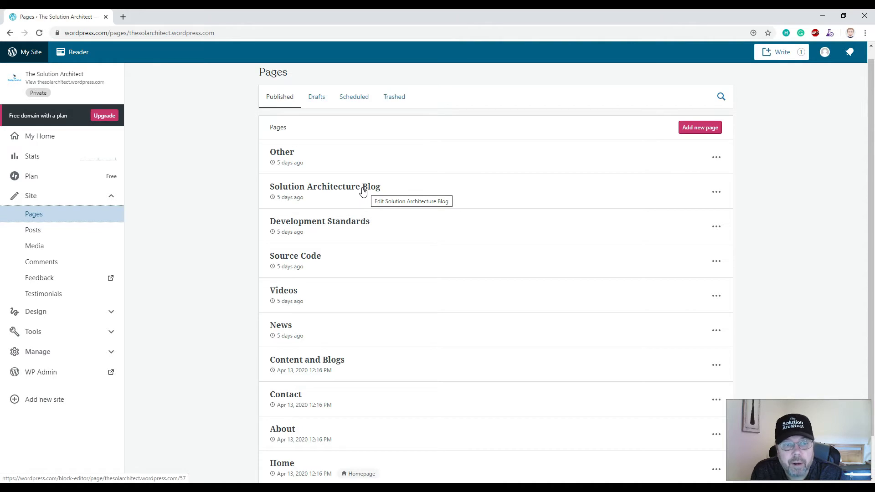
pyautogui.scroll(-1, 344, 192)
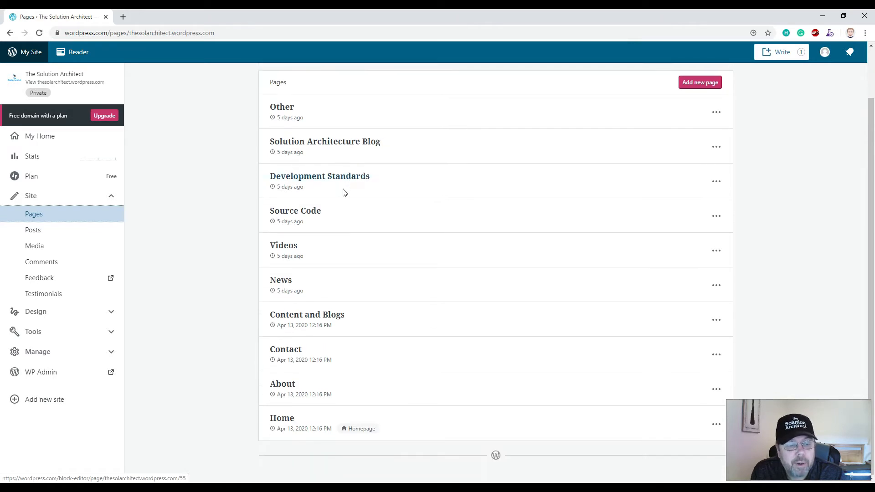
pyautogui.scroll(-1, 332, 194)
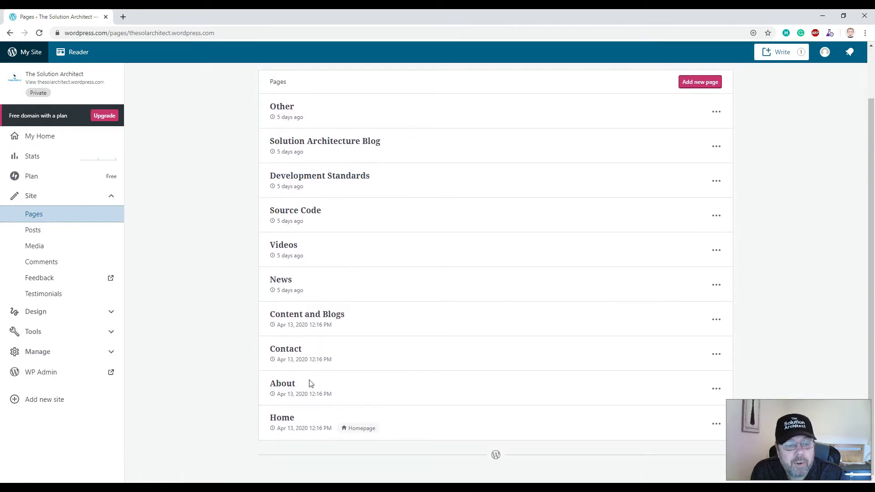
pyautogui.click(289, 418)
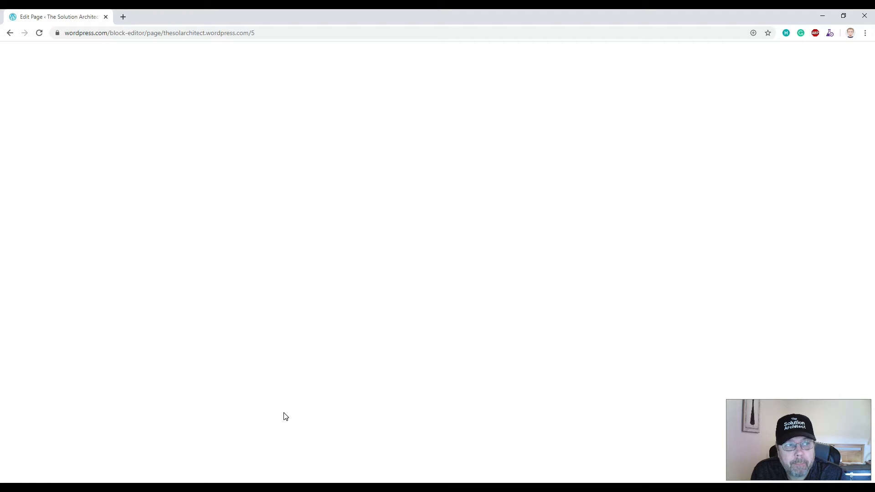
# - Choose Change Layout in the Home page's Page Layout document settings
pyautogui.scroll(-15, 322, 308)
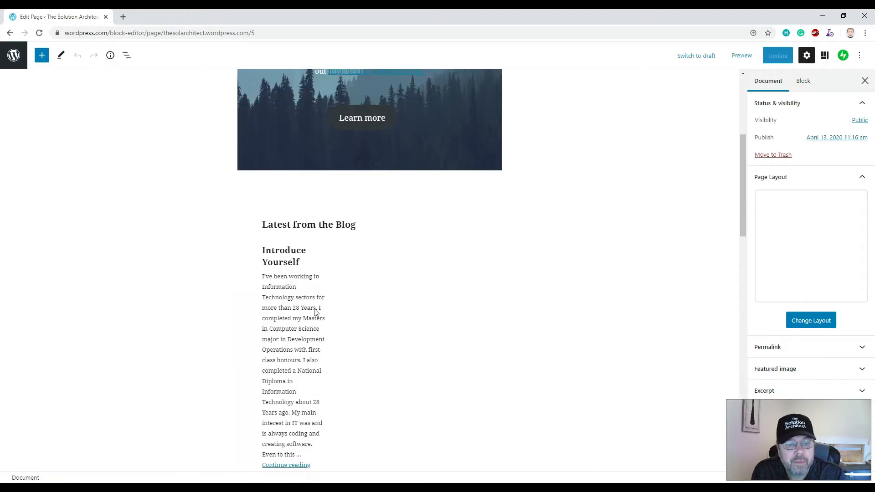
pyautogui.scroll(15, 314, 309)
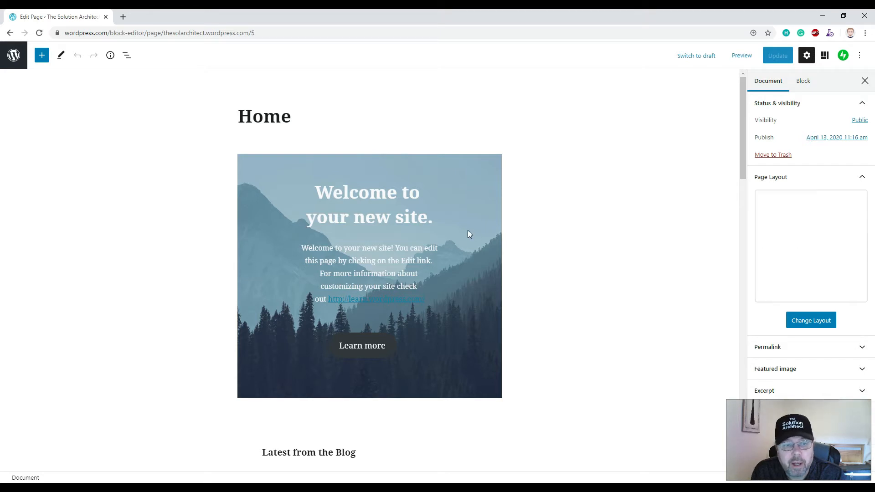
pyautogui.click(805, 82)
pyautogui.click(769, 85)
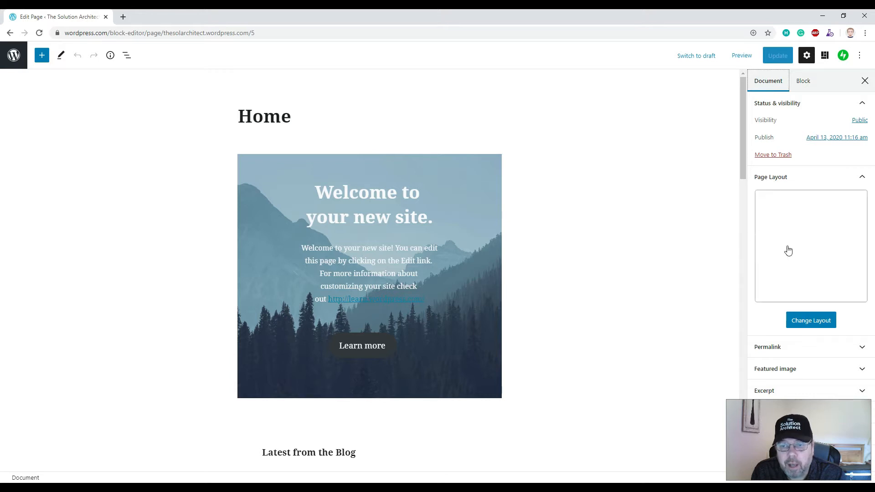
pyautogui.click(813, 321)
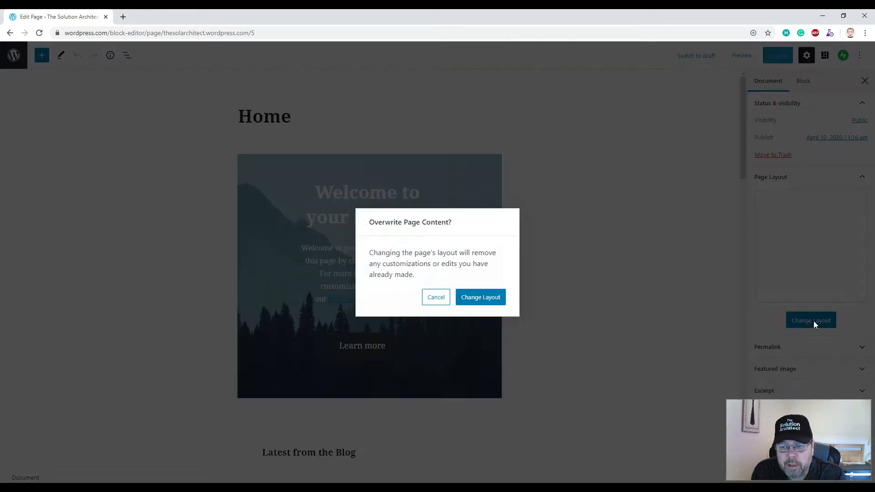
# - Confirm overwriting the page content and scroll through the layout gallery to the Maywood preview
pyautogui.click(478, 302)
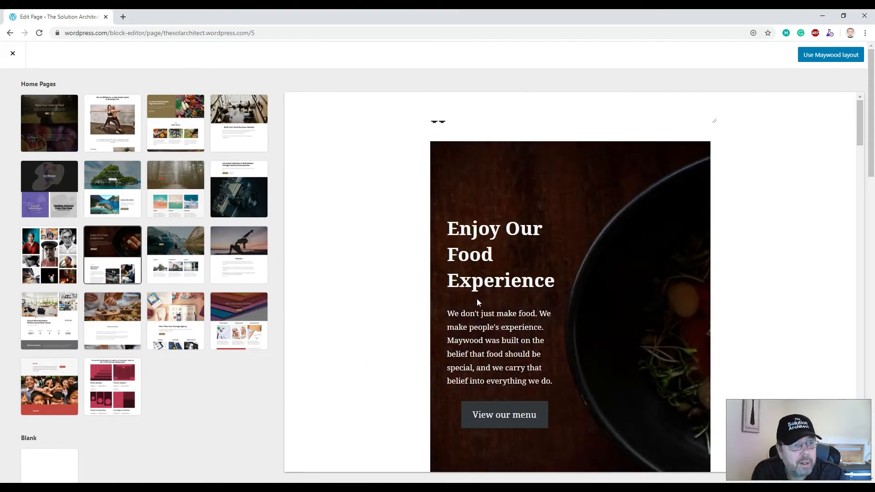
pyautogui.scroll(-8, 104, 251)
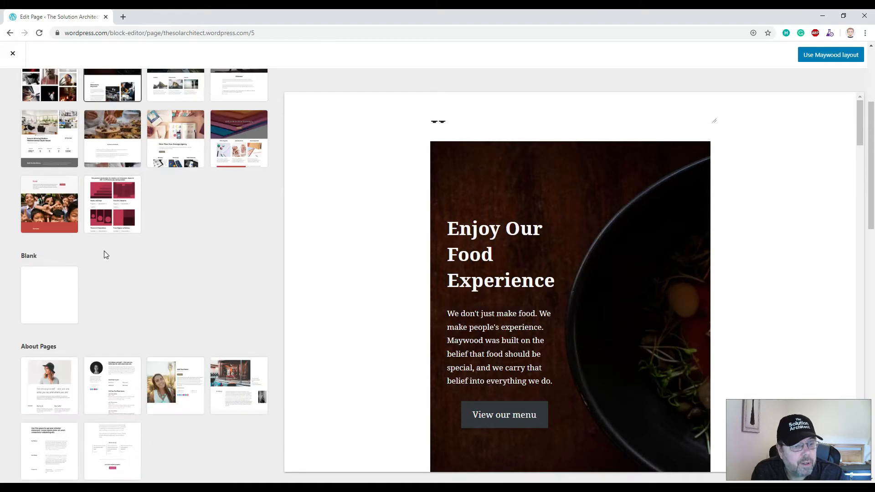
pyautogui.scroll(8, 104, 251)
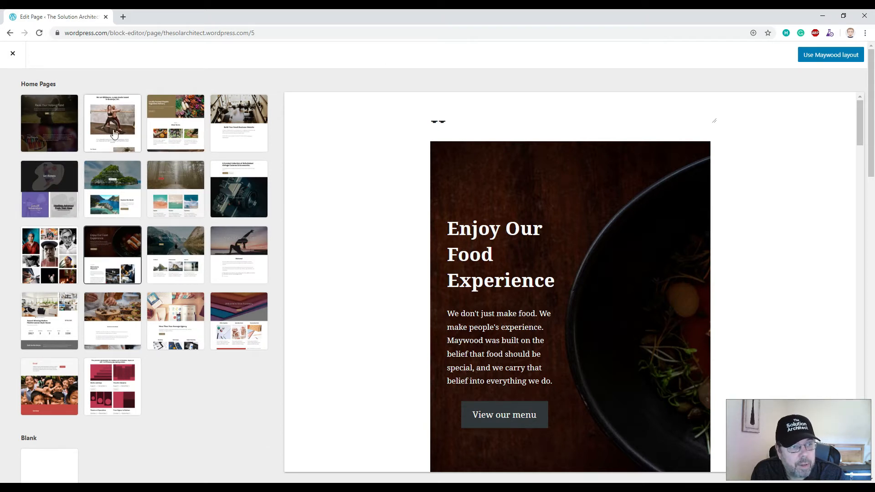
pyautogui.scroll(-2, 181, 238)
pyautogui.scroll(2, 68, 137)
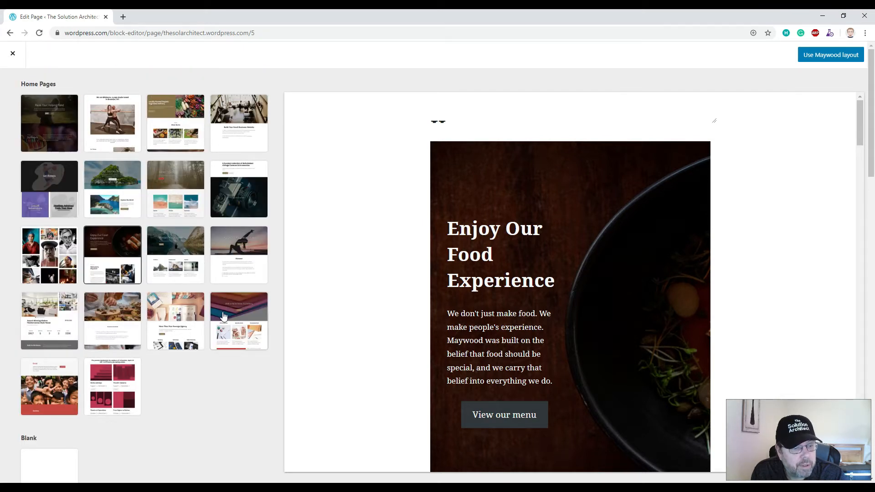
pyautogui.scroll(-7, 214, 310)
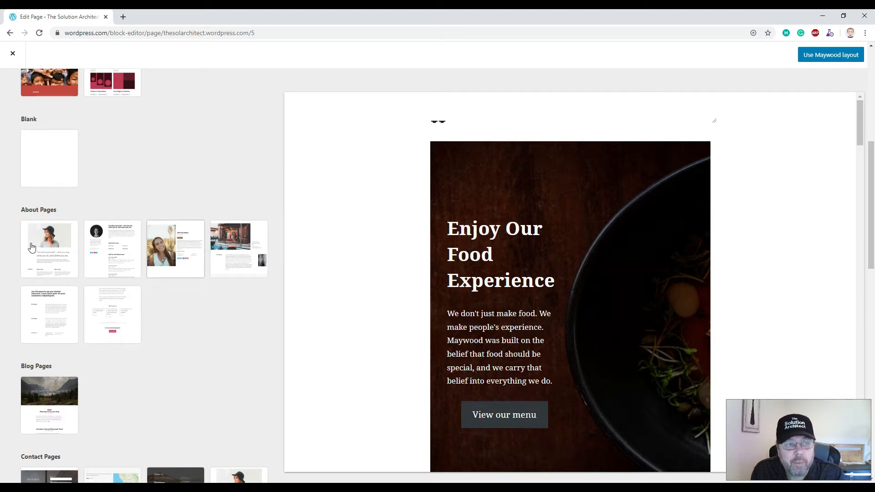
pyautogui.scroll(-4, 133, 249)
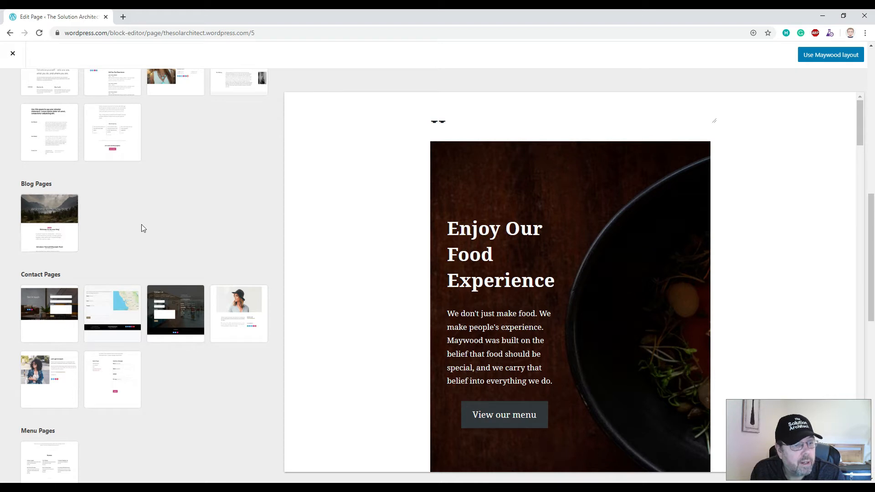
pyautogui.scroll(-2, 141, 226)
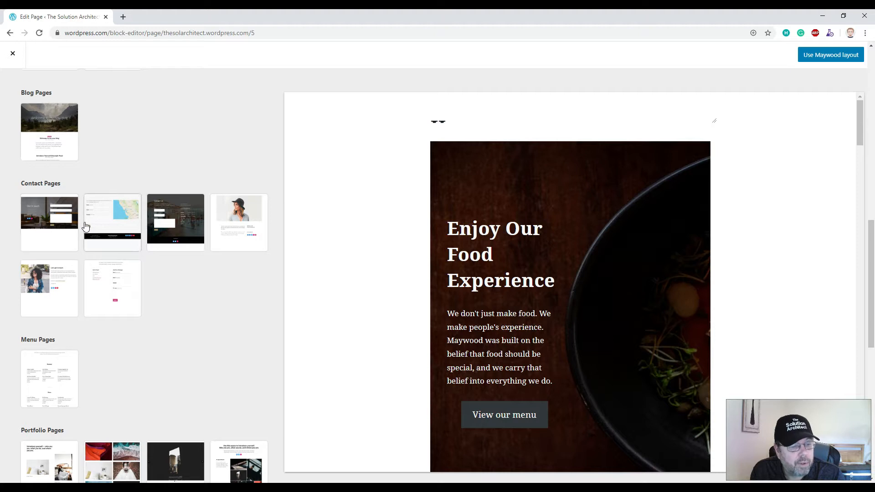
pyautogui.scroll(-2, 141, 252)
pyautogui.scroll(10, 139, 251)
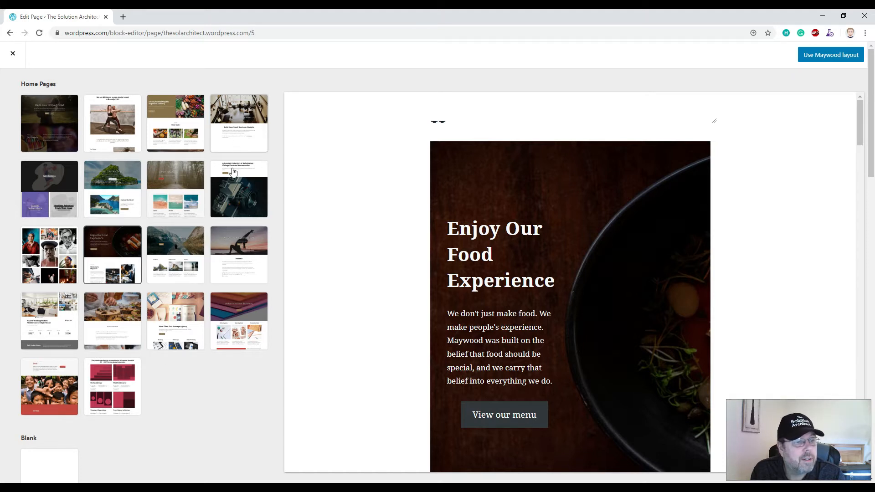
# - Preview the Brompton, Morden and Shawburn layouts, then apply Shawburn to the Home page
pyautogui.click(245, 125)
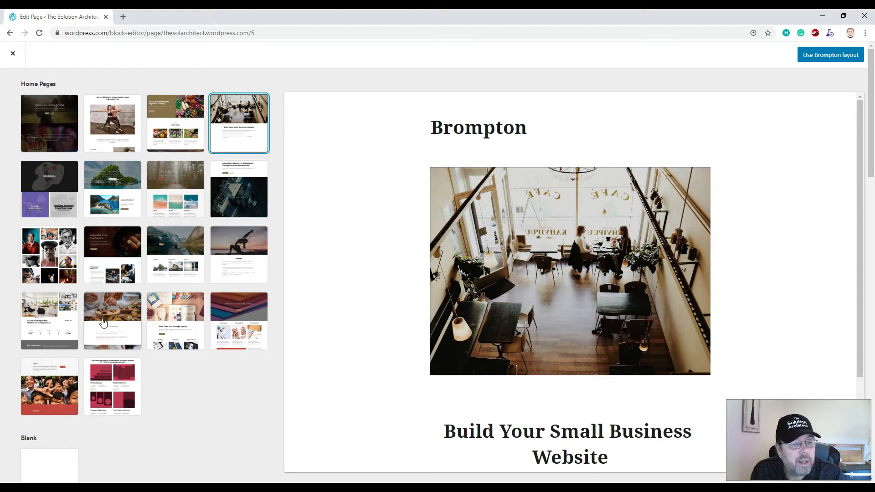
pyautogui.click(177, 250)
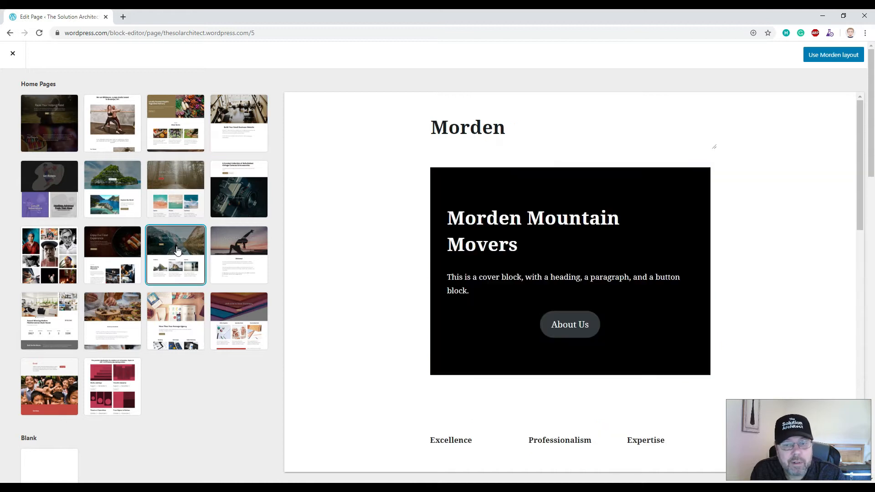
pyautogui.click(175, 322)
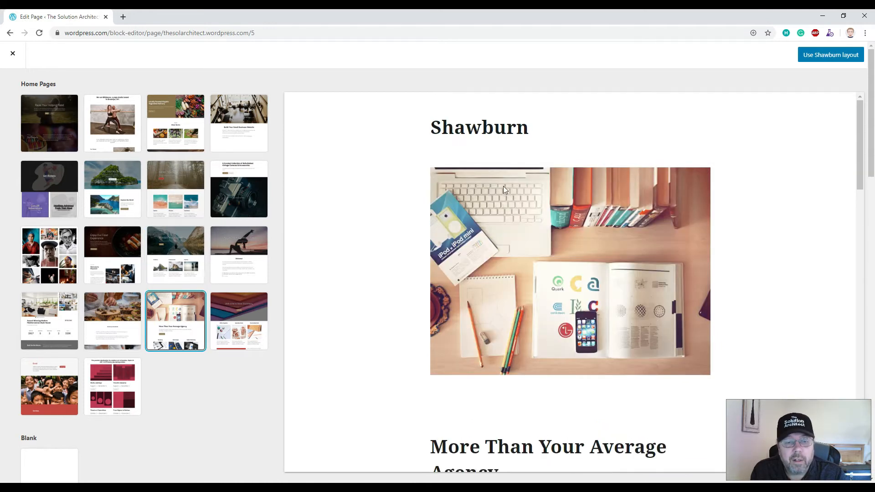
pyautogui.scroll(-8, 461, 237)
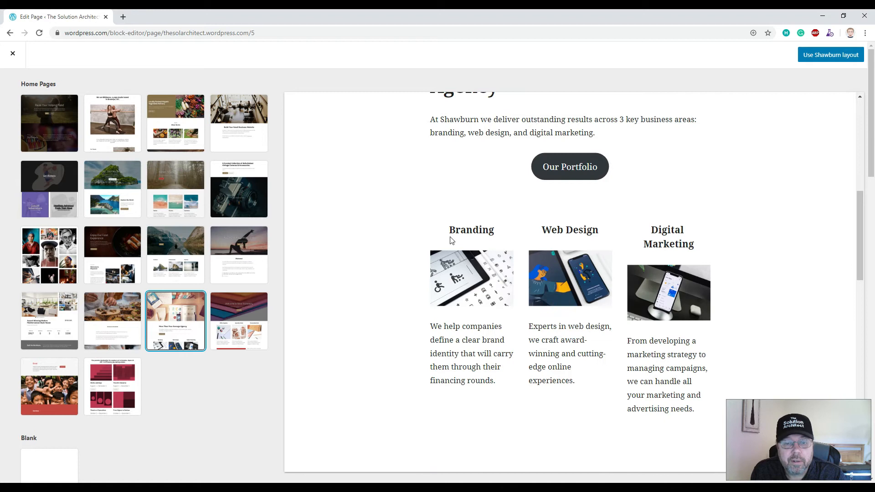
pyautogui.scroll(-6, 533, 226)
pyautogui.scroll(12, 527, 224)
pyautogui.scroll(2, 524, 220)
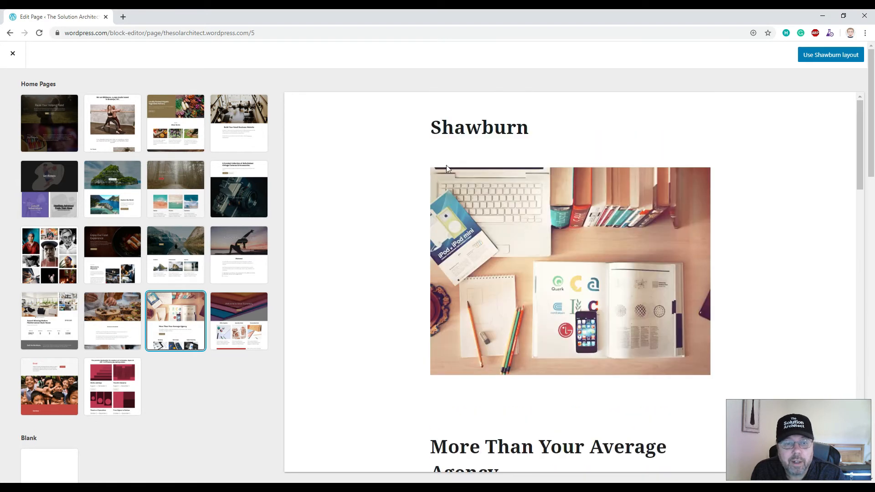
pyautogui.click(828, 57)
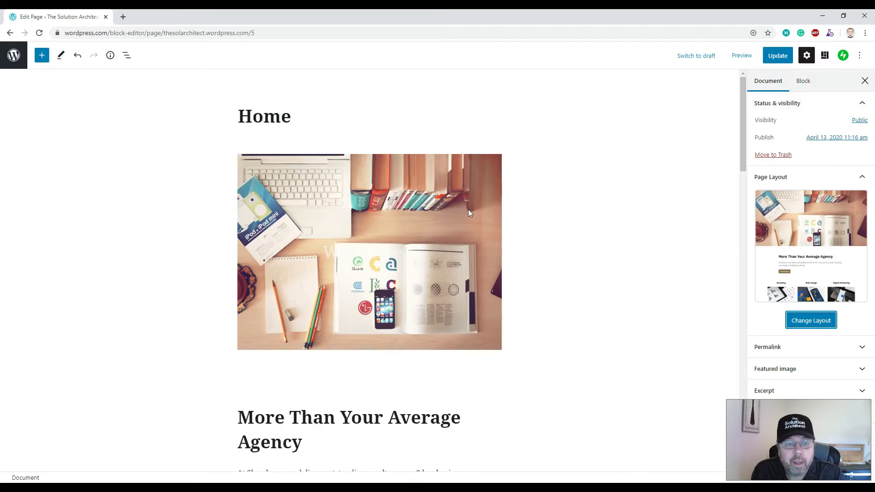
# - Replace the 'More Than Your Average Agency' heading with 'The Solution Architect Home'
pyautogui.click(255, 112)
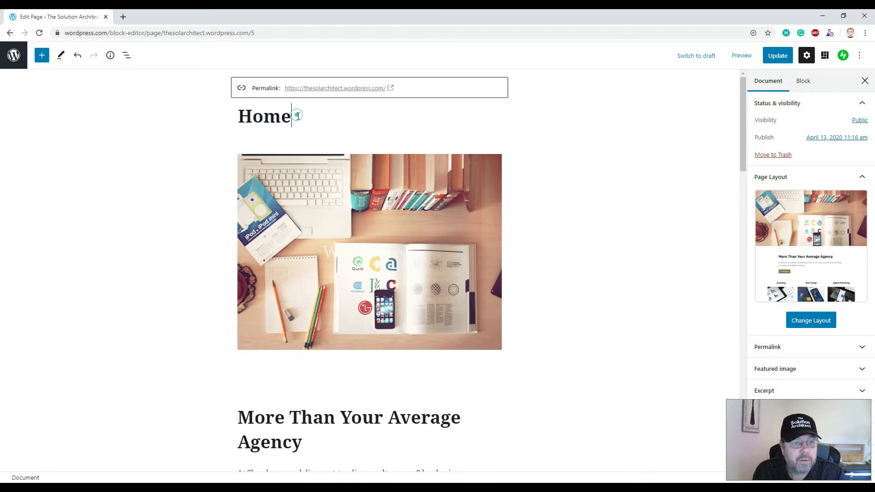
pyautogui.scroll(-3, 284, 351)
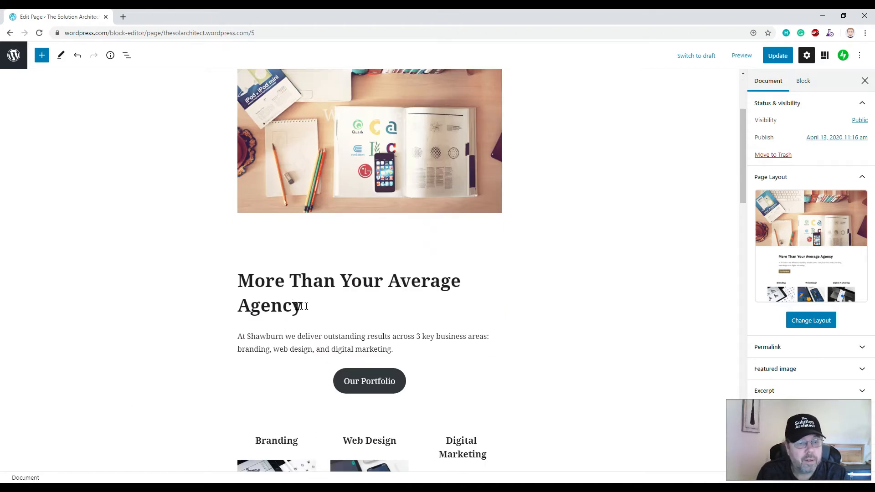
pyautogui.scroll(-3, 282, 228)
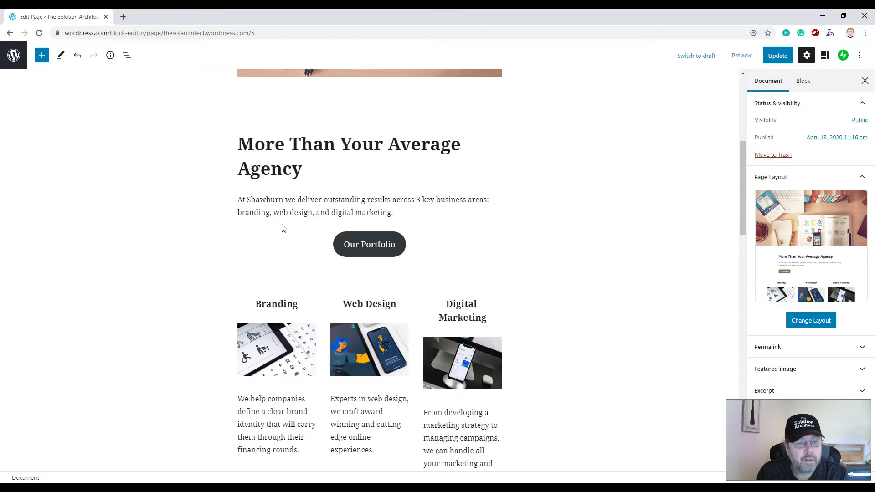
pyautogui.tripleClick(302, 168)
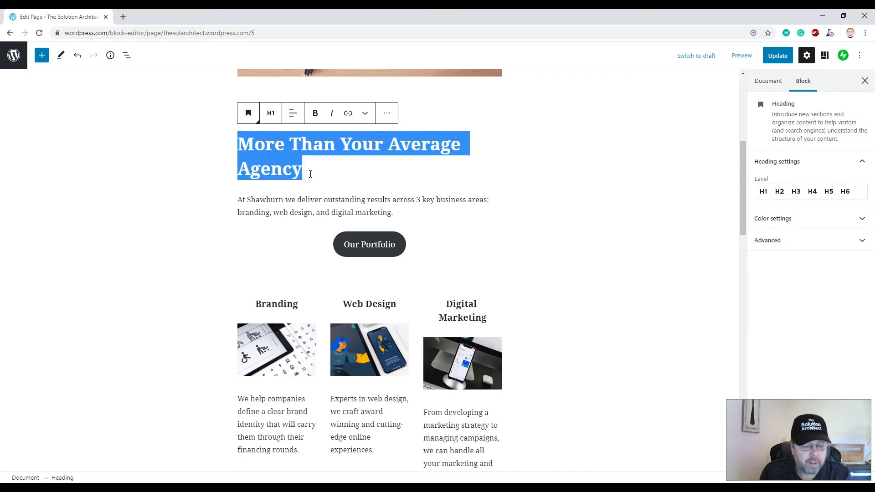
pyautogui.write('The')
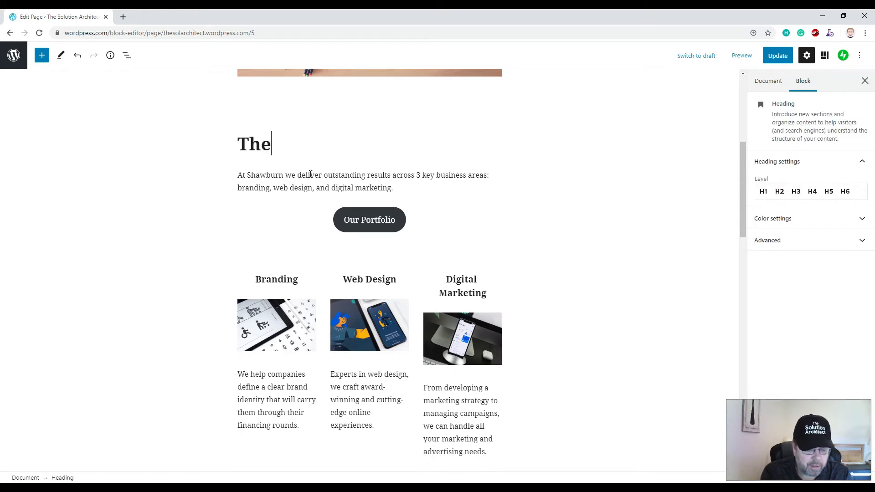
pyautogui.write(' Solution Architect')
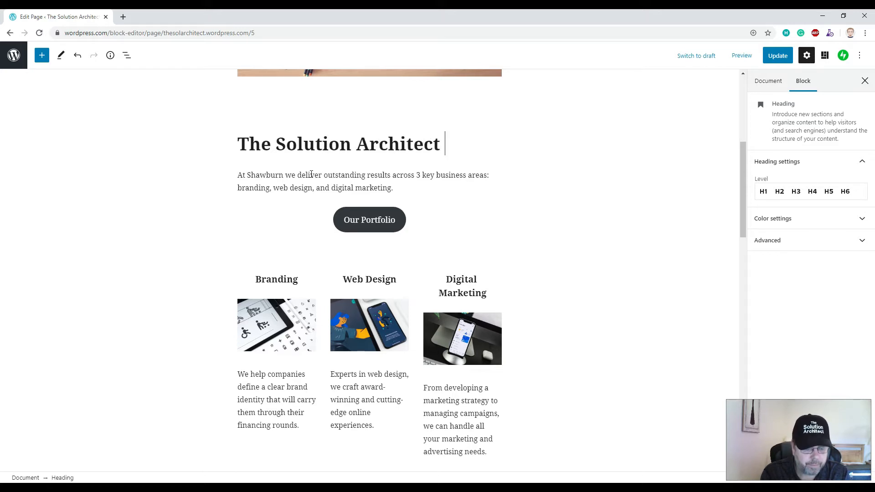
pyautogui.write(' Home')
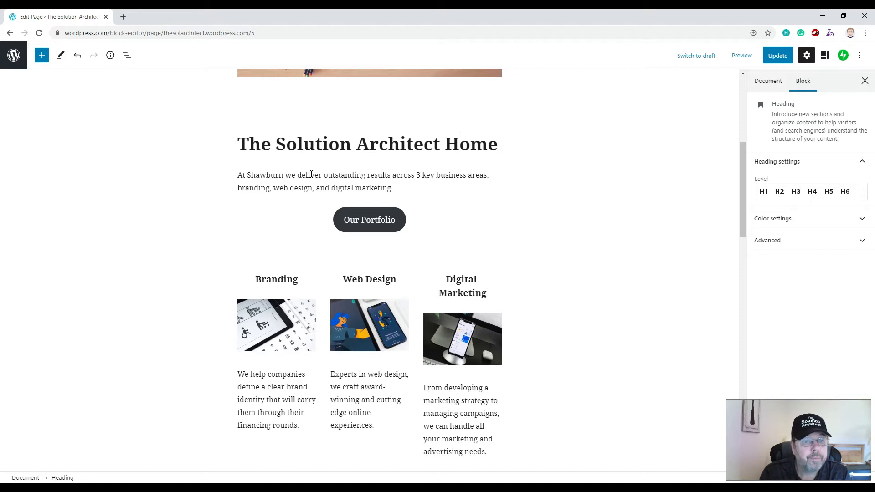
# - Replace the intro paragraph below the heading with 'TBC'
pyautogui.moveTo(395, 188); pyautogui.dragTo(233, 176)
pyautogui.write('TBC')
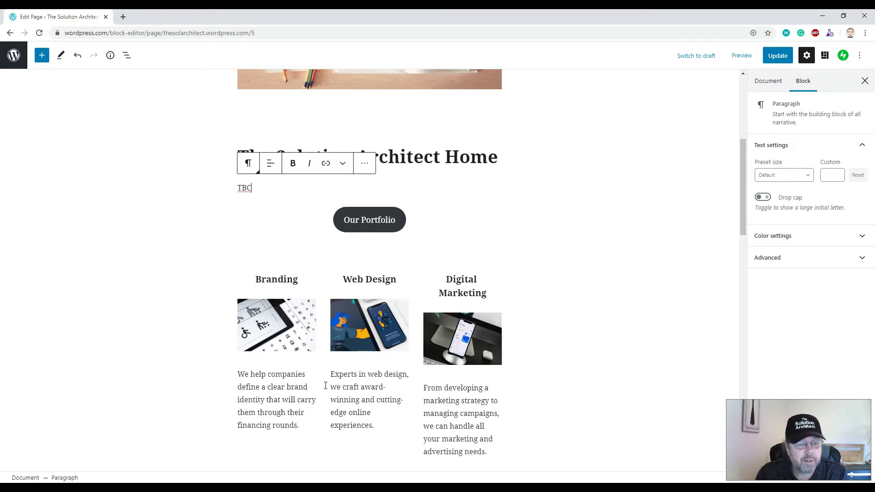
pyautogui.scroll(-8, 314, 374)
pyautogui.scroll(2, 301, 336)
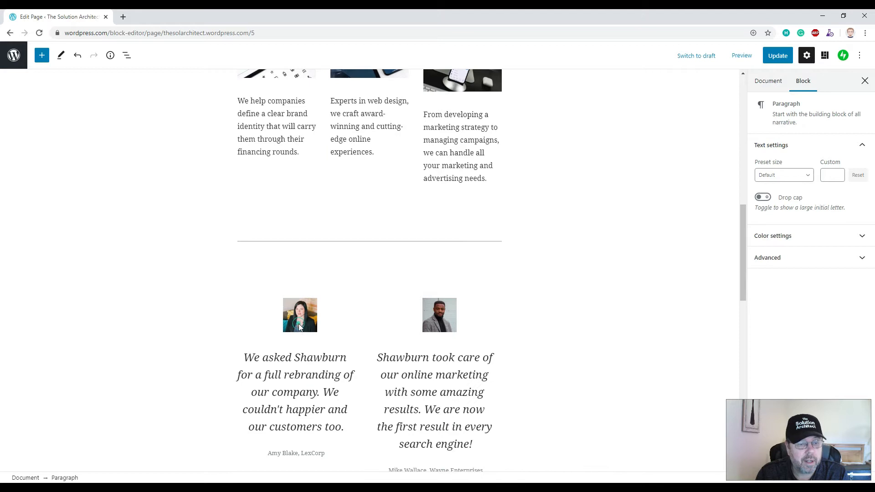
# - Delete both testimonial photos, the woman's and the man's
pyautogui.click(299, 326)
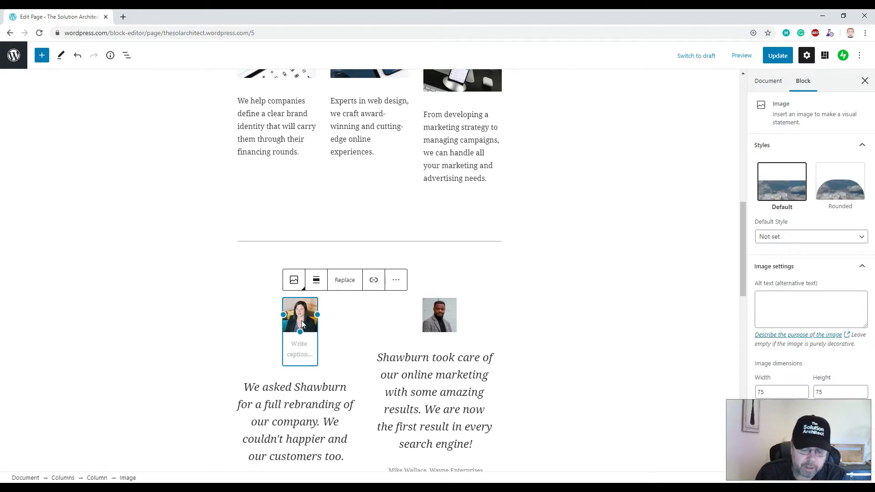
pyautogui.press('Delete')
pyautogui.click(440, 319)
pyautogui.press('Delete')
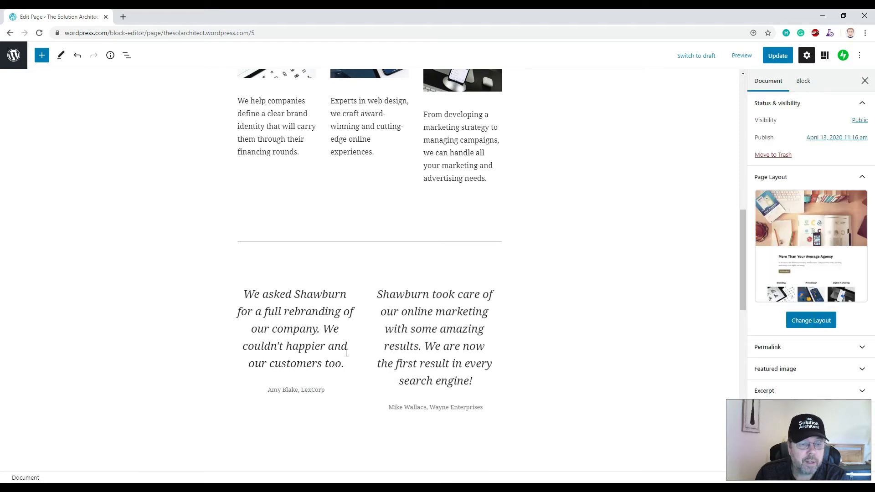
# - Delete the left testimonial's text and the right testimonial's citation
pyautogui.moveTo(329, 391); pyautogui.dragTo(243, 295)
pyautogui.press('Delete')
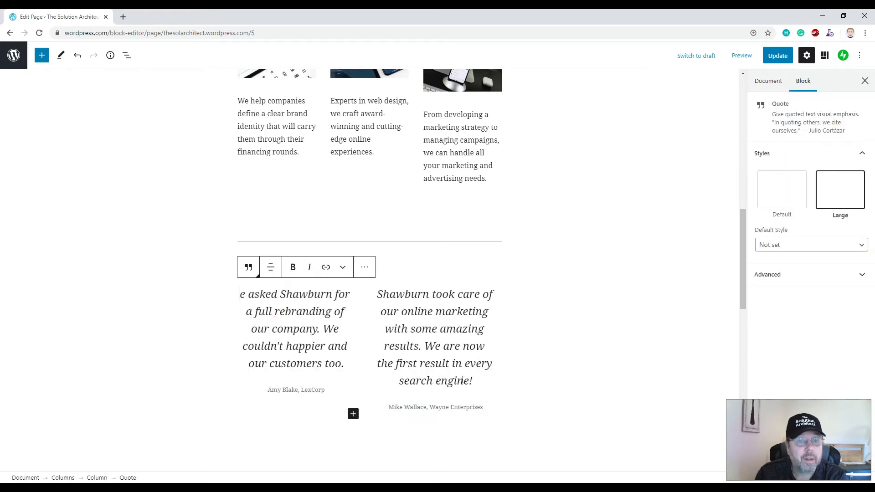
pyautogui.click(457, 380)
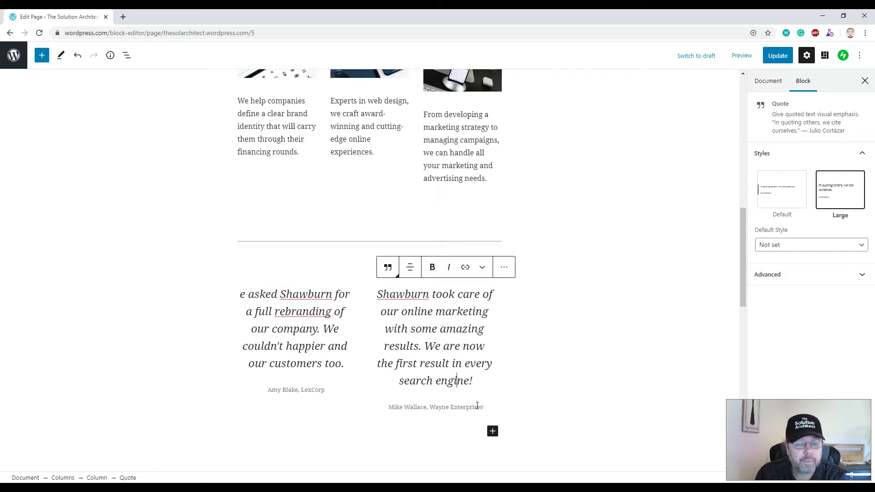
pyautogui.moveTo(477, 406); pyautogui.dragTo(388, 407)
pyautogui.press('Delete')
pyautogui.moveTo(474, 381); pyautogui.dragTo(351, 304)
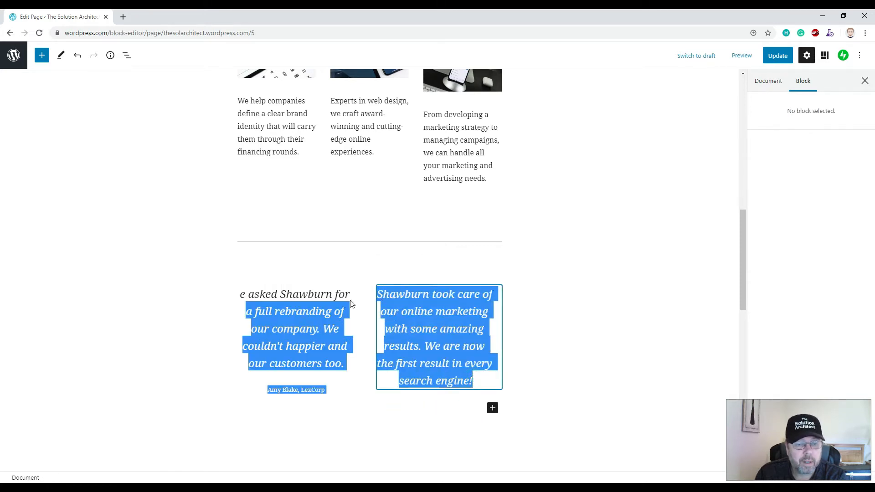
# - Delete the remaining citation and quote text, leaving both quote blocks empty
pyautogui.click(332, 391)
pyautogui.tripleClick(332, 391)
pyautogui.press('BackSpace')
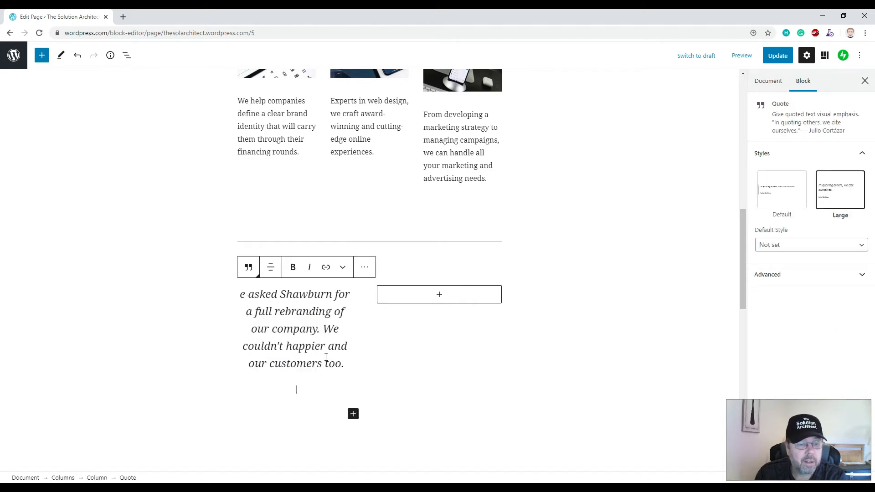
pyautogui.moveTo(343, 362); pyautogui.dragTo(240, 294)
pyautogui.press('BackSpace')
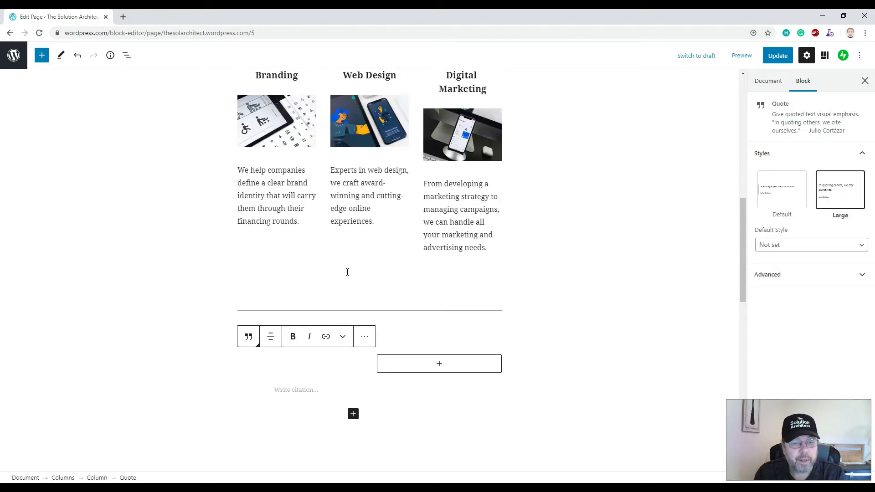
pyautogui.click(347, 272)
pyautogui.scroll(10, 347, 279)
pyautogui.scroll(-3, 347, 282)
pyautogui.scroll(2, 344, 281)
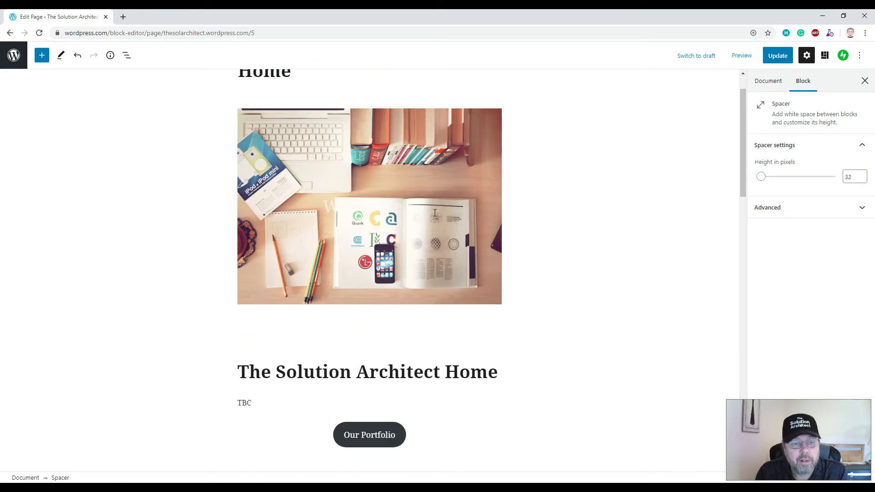
# - Transform the header Cover block into a plain Image block
pyautogui.click(385, 196)
pyautogui.click(368, 165)
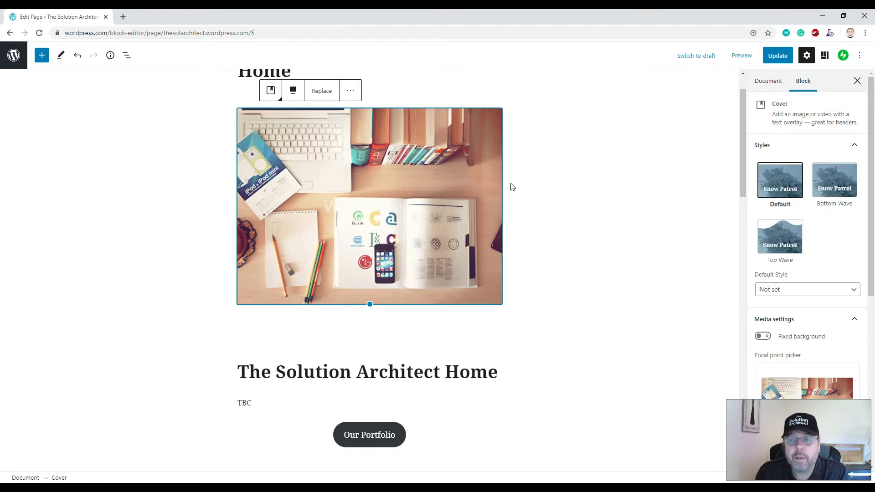
pyautogui.click(271, 93)
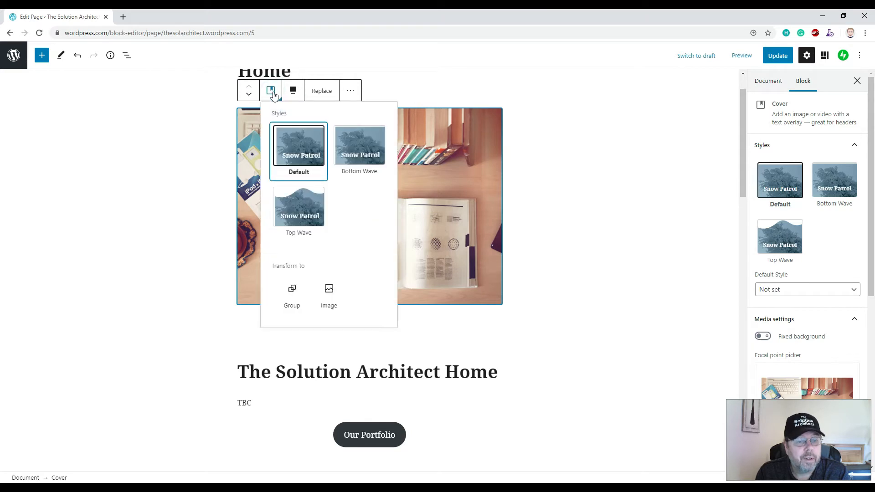
pyautogui.click(336, 299)
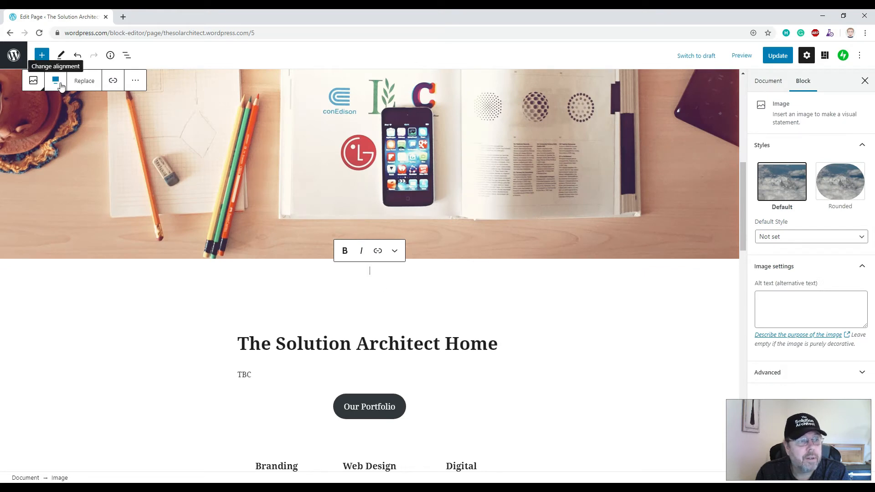
# - Save the Home page changes with Update and preview the result
pyautogui.click(637, 168)
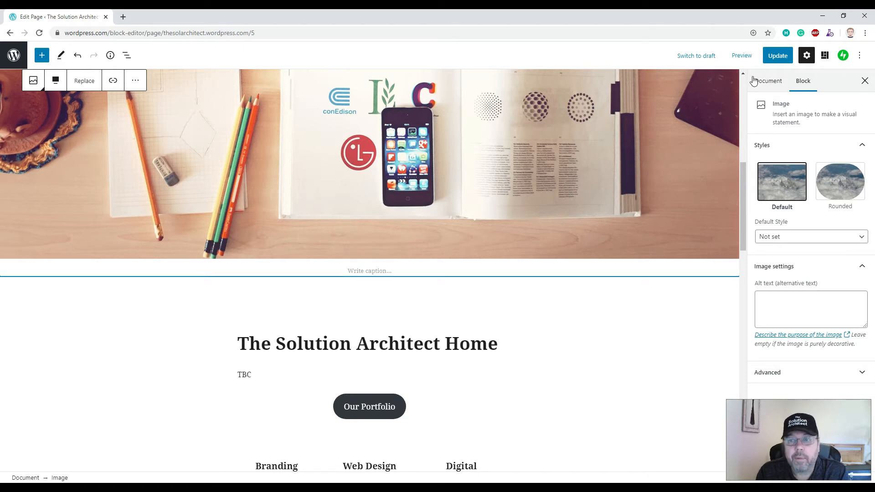
pyautogui.click(778, 55)
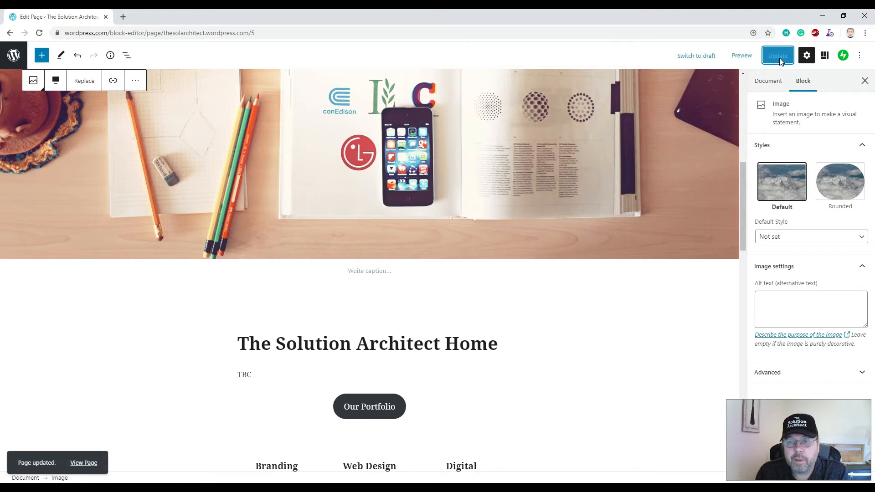
pyautogui.click(740, 55)
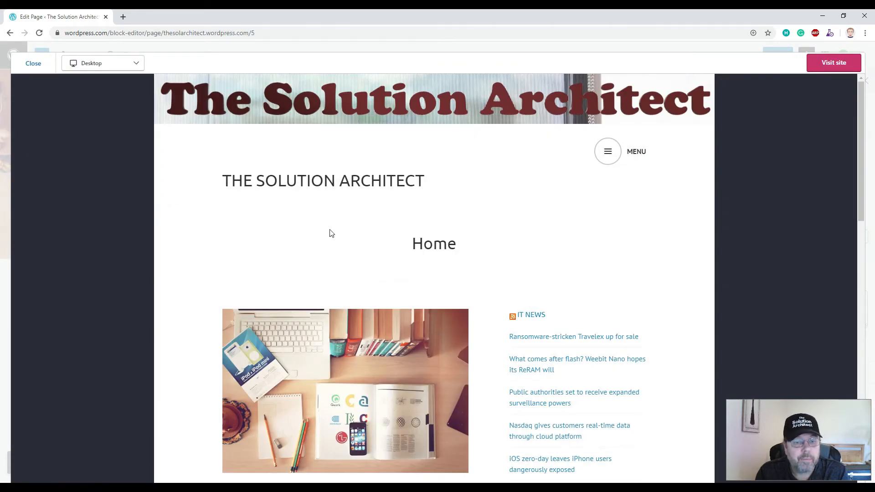
# - In the preview, open the Solution Architecture Blog page through the menu's Content and Blogs submenu
pyautogui.scroll(-2, 330, 231)
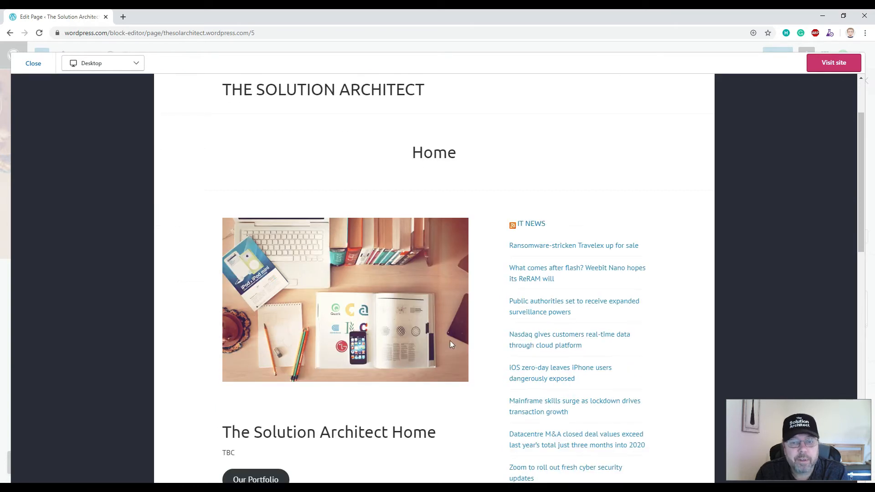
pyautogui.scroll(-11, 395, 278)
pyautogui.scroll(9, 336, 260)
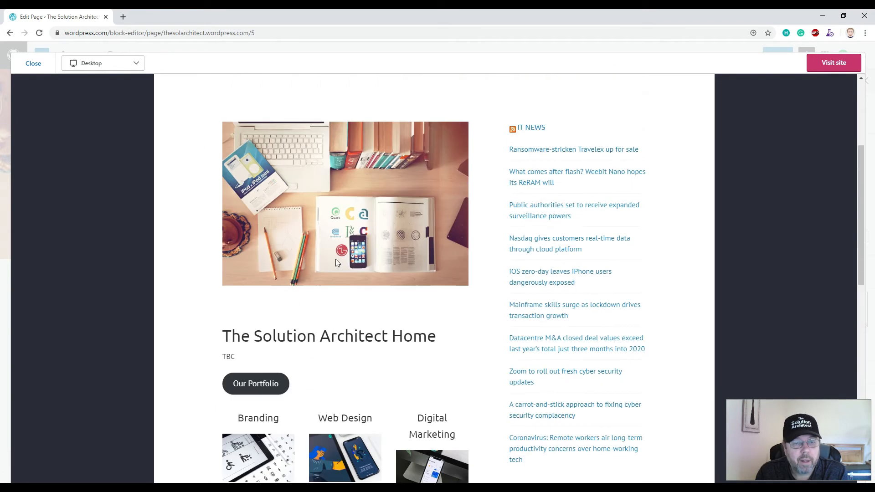
pyautogui.scroll(4, 339, 266)
pyautogui.click(606, 152)
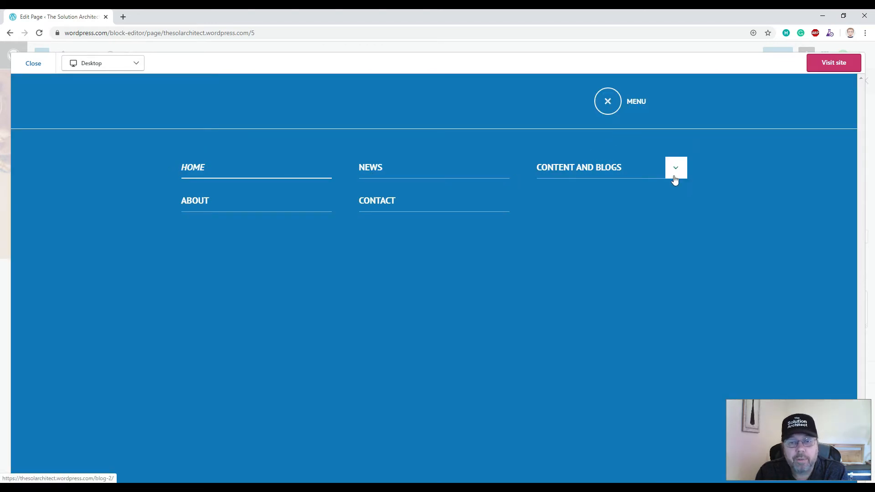
pyautogui.click(674, 169)
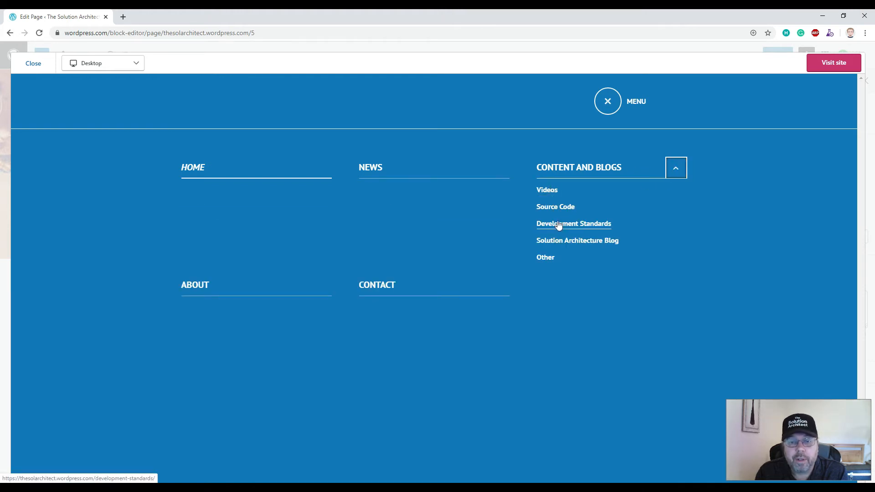
pyautogui.click(582, 246)
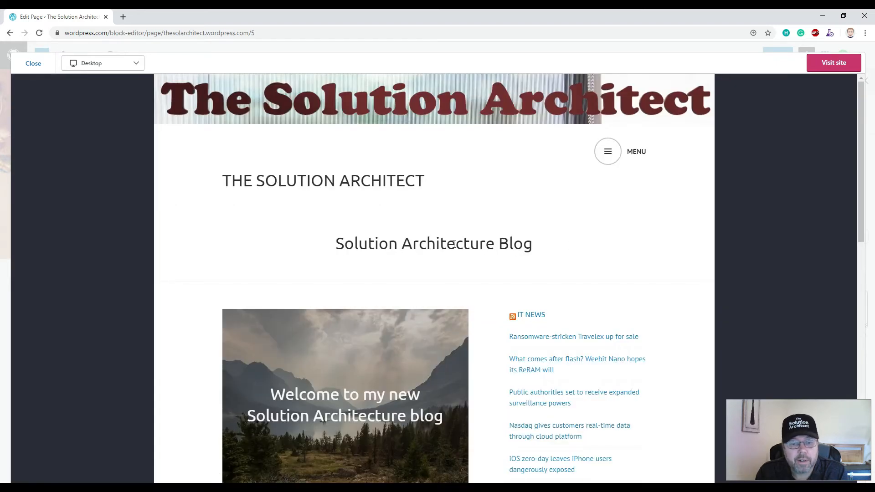
# - Scroll the blog page, reopen the navigation menu, then close the preview
pyautogui.scroll(-8, 303, 240)
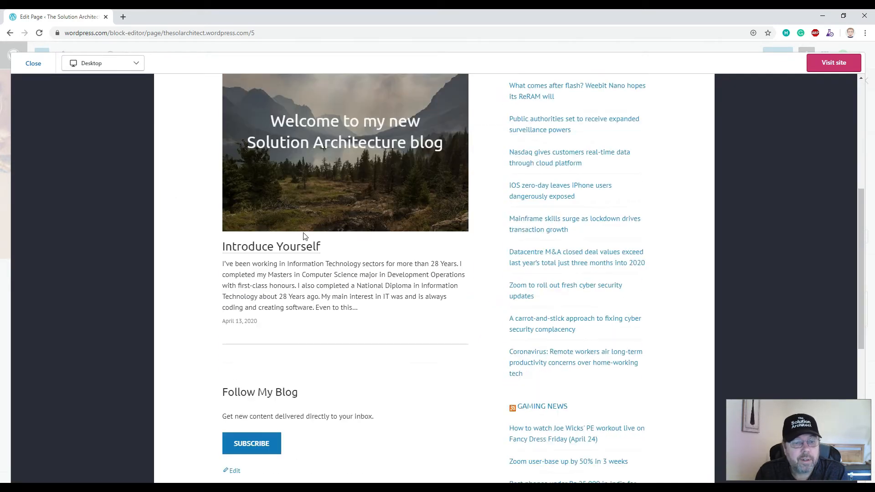
pyautogui.scroll(2, 273, 230)
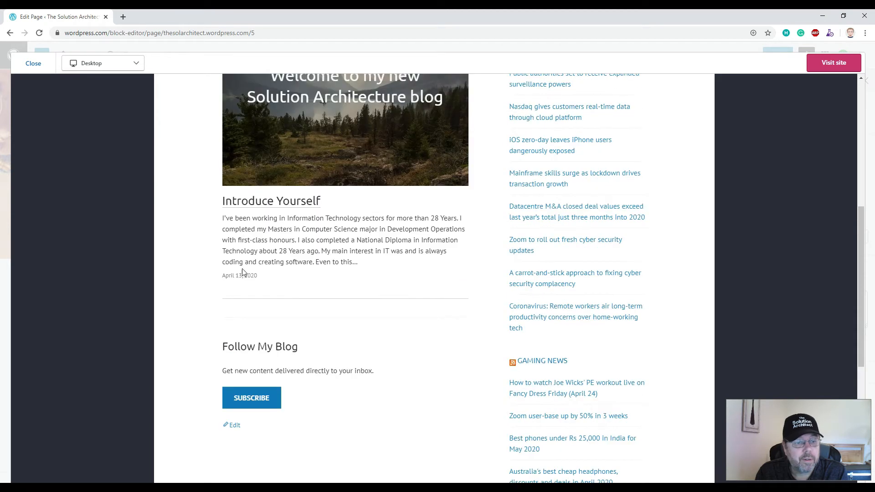
pyautogui.scroll(-2, 274, 223)
pyautogui.scroll(2, 288, 224)
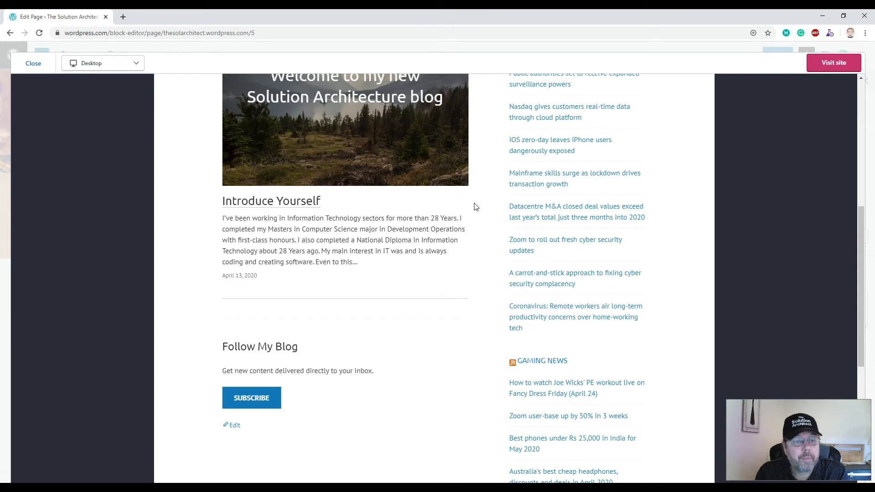
pyautogui.scroll(6, 475, 206)
pyautogui.click(607, 151)
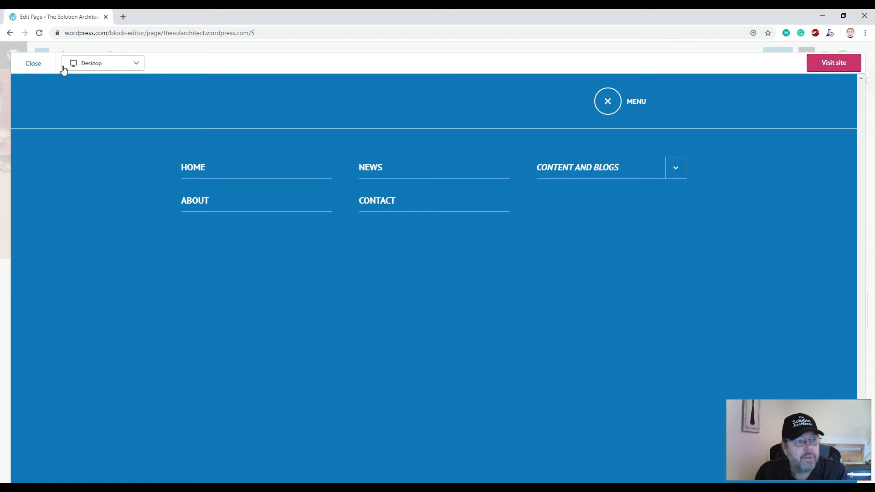
pyautogui.click(33, 63)
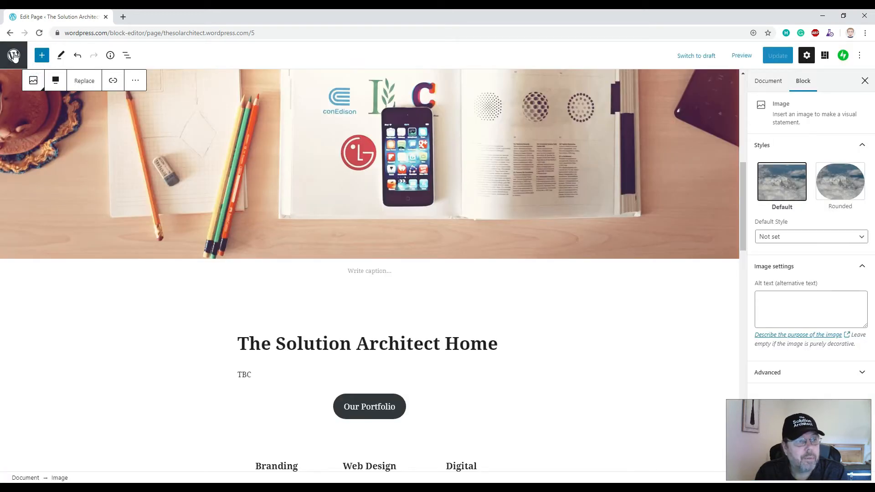
# - Return to the Pages list and open the designated Home page in the editor
pyautogui.click(12, 57)
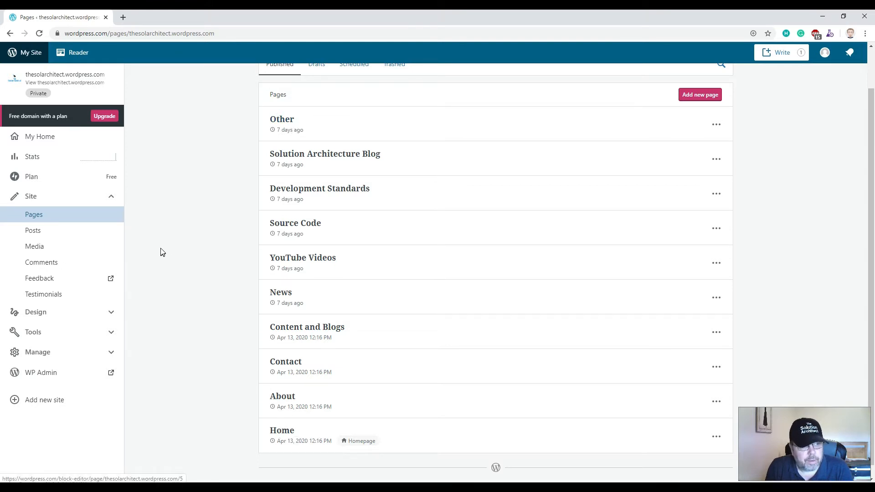
pyautogui.click(289, 433)
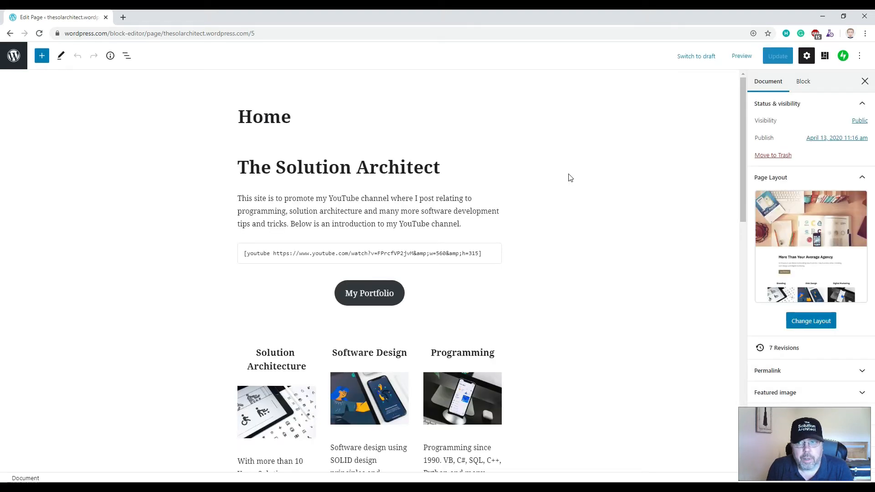
# - Preview the Home page and scroll through its banner, intro video and portfolio sections
pyautogui.click(742, 58)
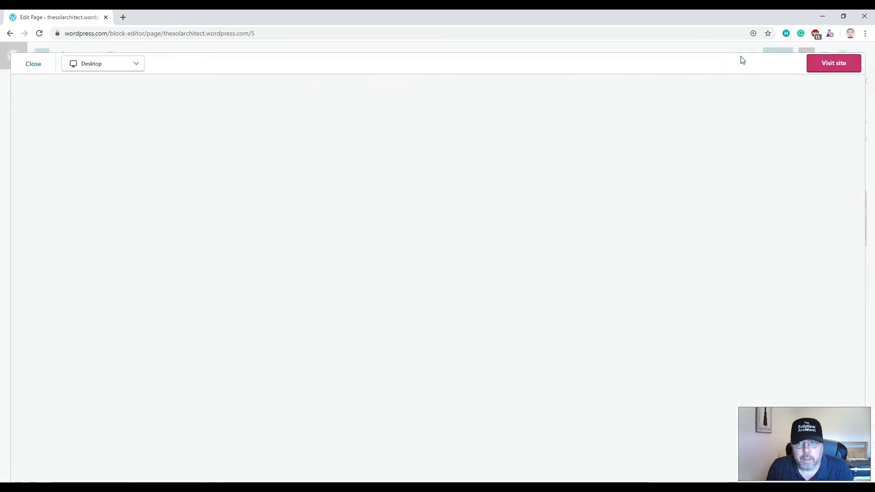
pyautogui.doubleClick(575, 63)
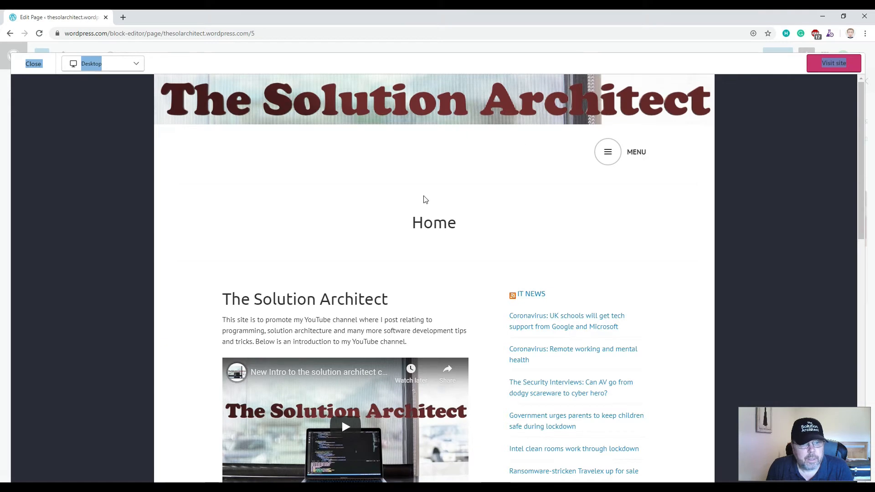
pyautogui.scroll(-2, 397, 225)
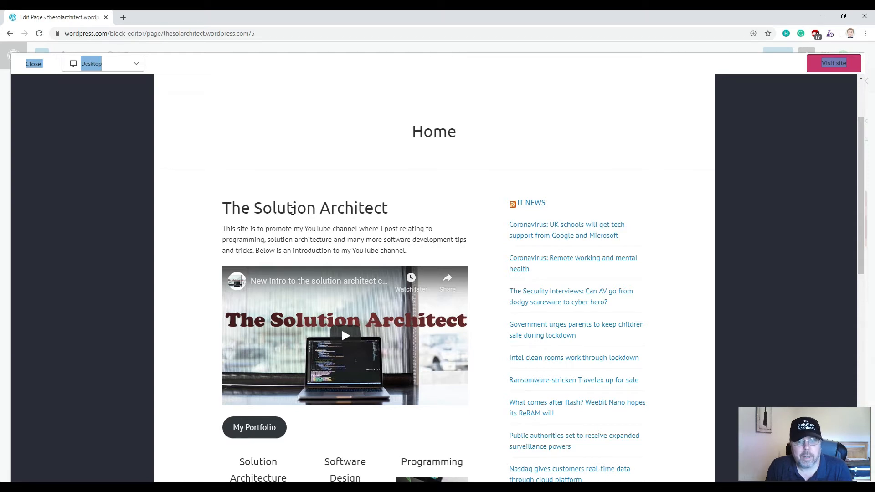
pyautogui.scroll(-5, 206, 232)
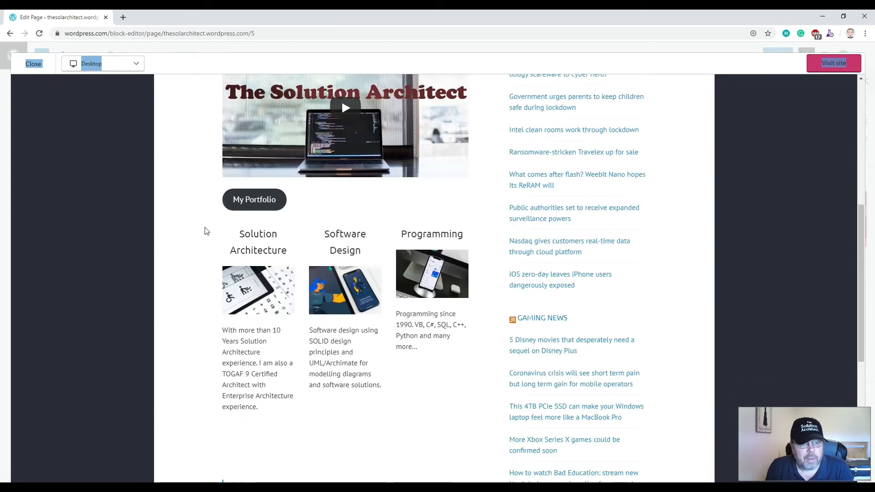
pyautogui.scroll(-3, 199, 219)
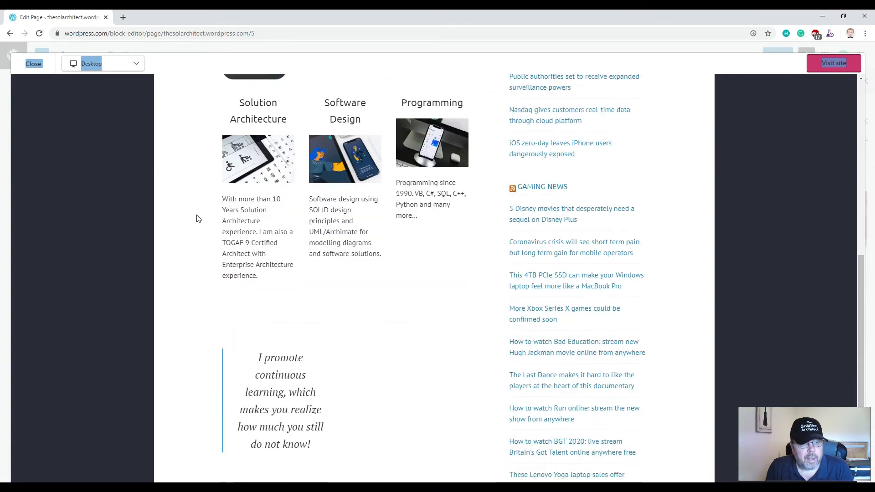
pyautogui.moveTo(239, 97); pyautogui.dragTo(330, 113)
pyautogui.click(423, 97)
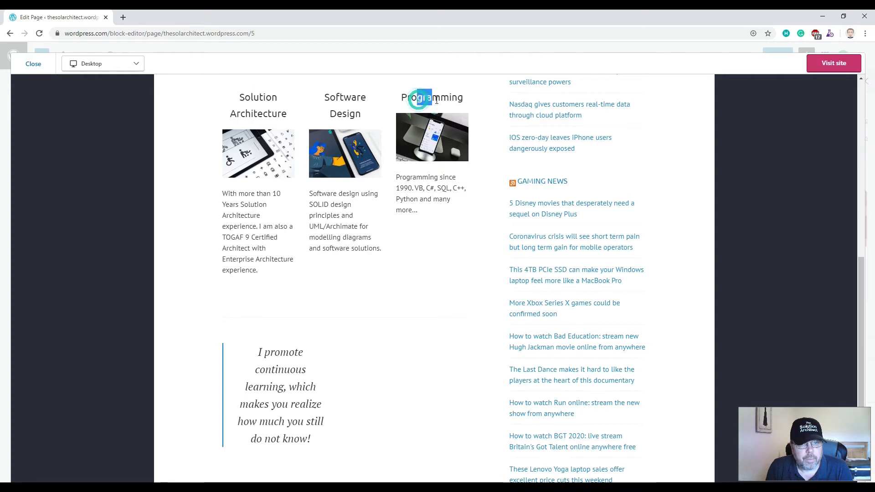
# - Scroll back to the top of the preview and open the navigation menu
pyautogui.scroll(-3, 346, 251)
pyautogui.scroll(10, 340, 249)
pyautogui.scroll(2, 338, 250)
pyautogui.scroll(-1, 337, 251)
pyautogui.scroll(1, 338, 250)
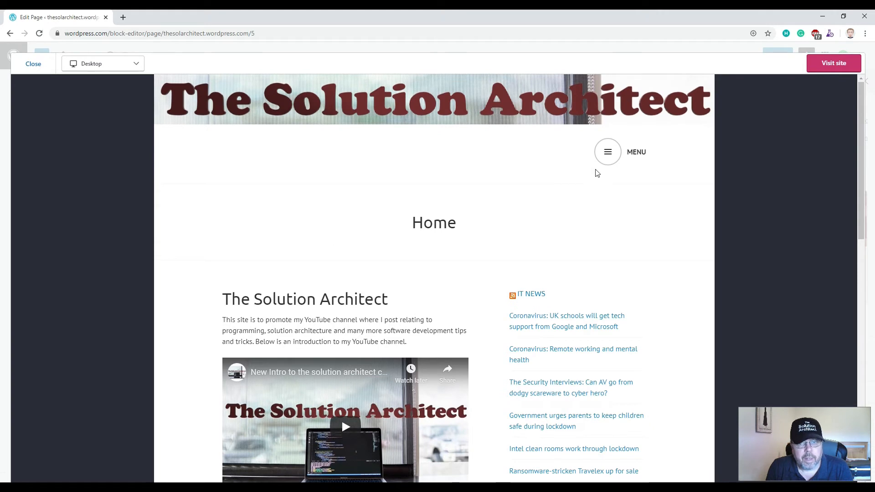
pyautogui.click(606, 153)
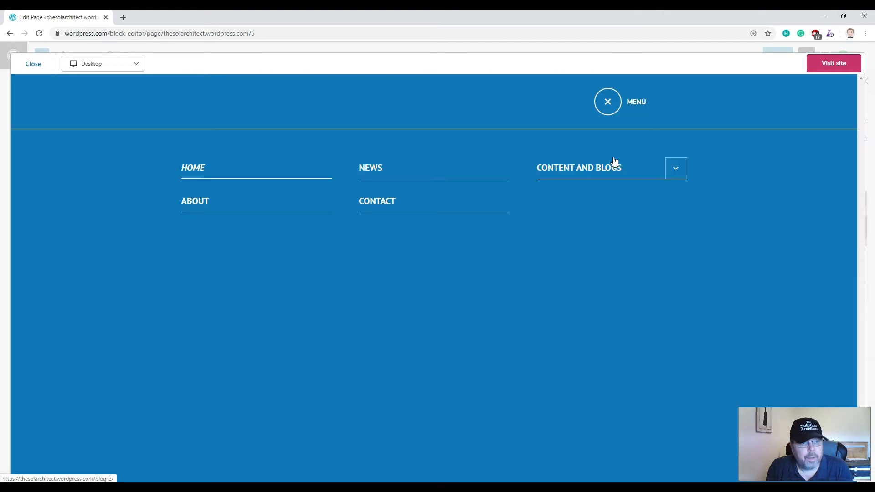
# - Preview the News page of the site and scroll through it
pyautogui.click(373, 175)
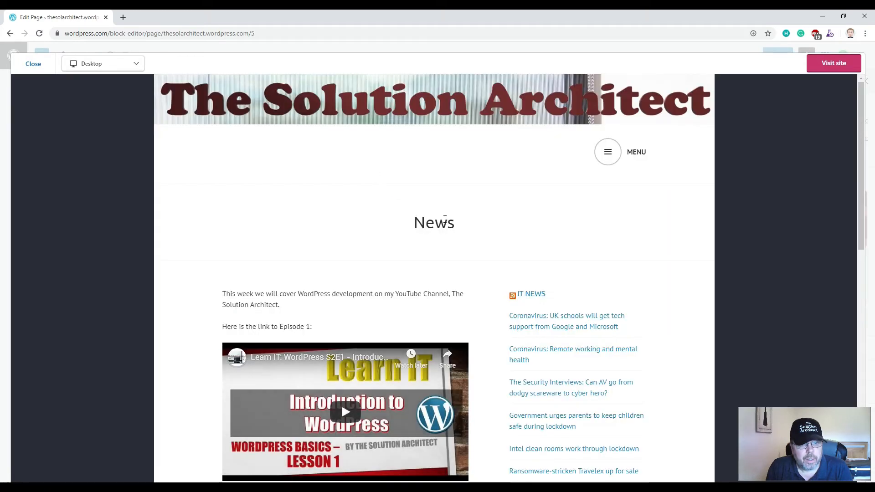
pyautogui.scroll(-2, 472, 279)
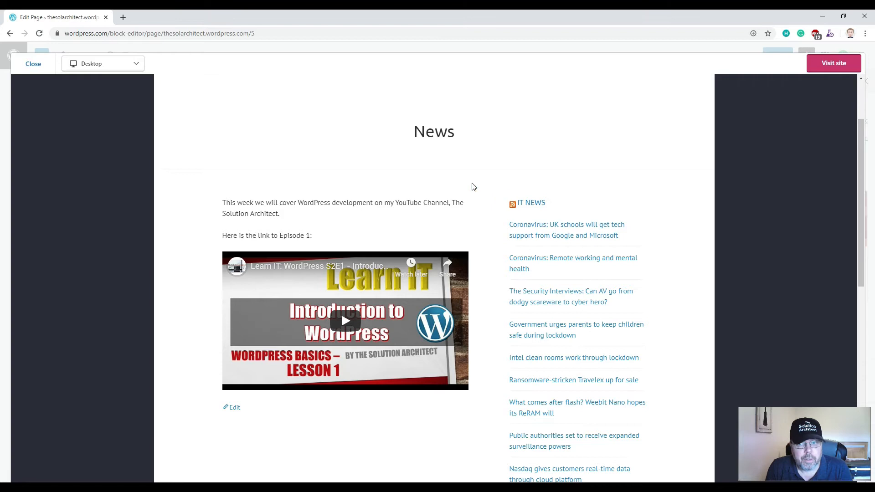
pyautogui.scroll(2, 483, 189)
# - Go to the YouTube Videos page under Content and Blogs, then reopen the site menu
pyautogui.click(605, 153)
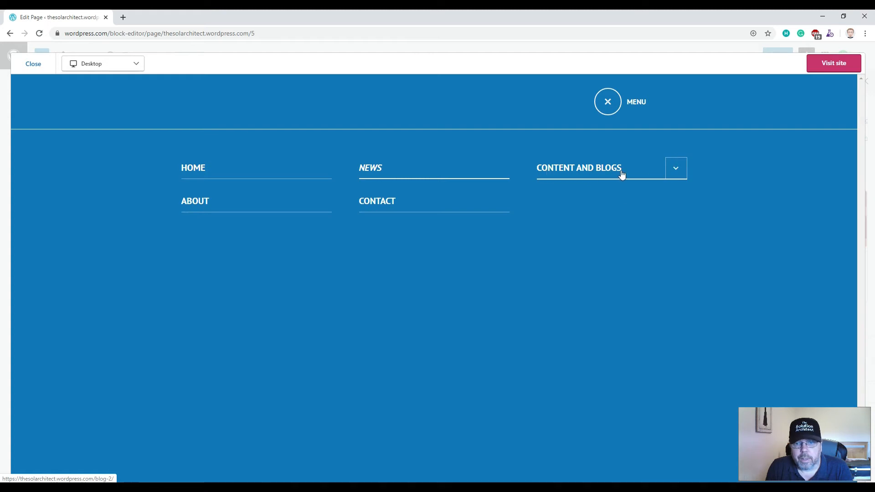
pyautogui.click(671, 172)
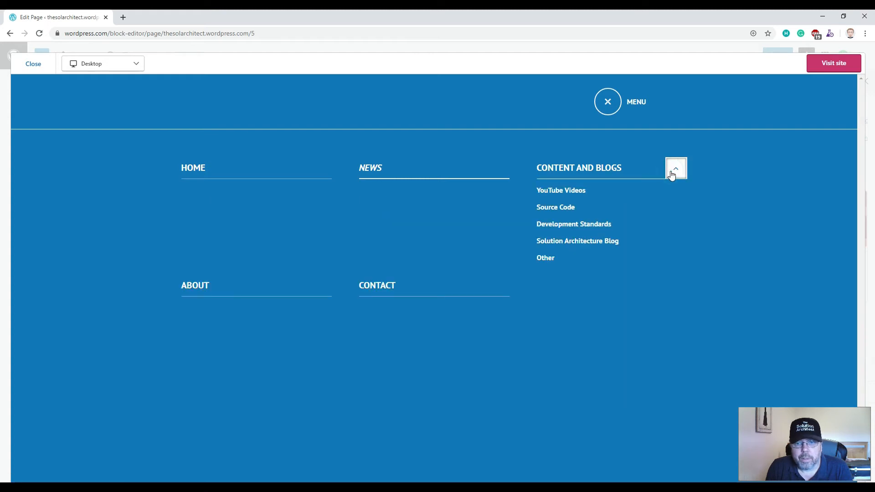
pyautogui.click(571, 194)
pyautogui.scroll(-6, 482, 194)
pyautogui.scroll(-5, 483, 194)
pyautogui.scroll(12, 481, 193)
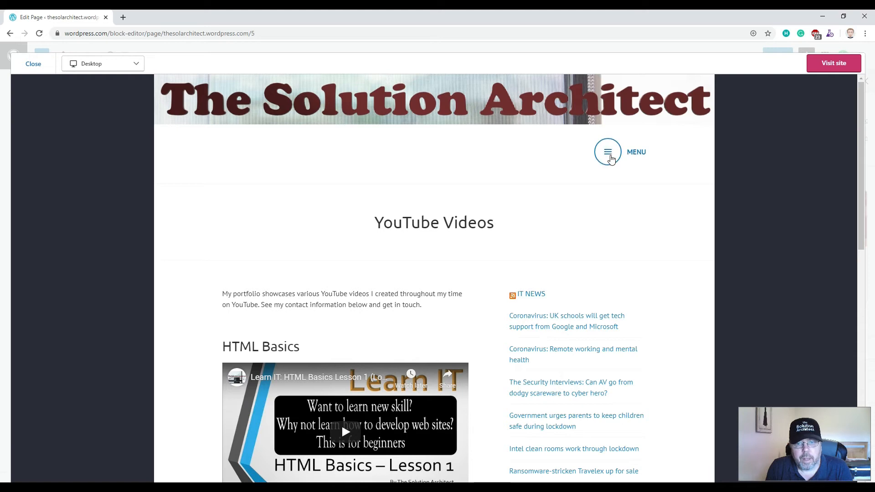
pyautogui.click(607, 155)
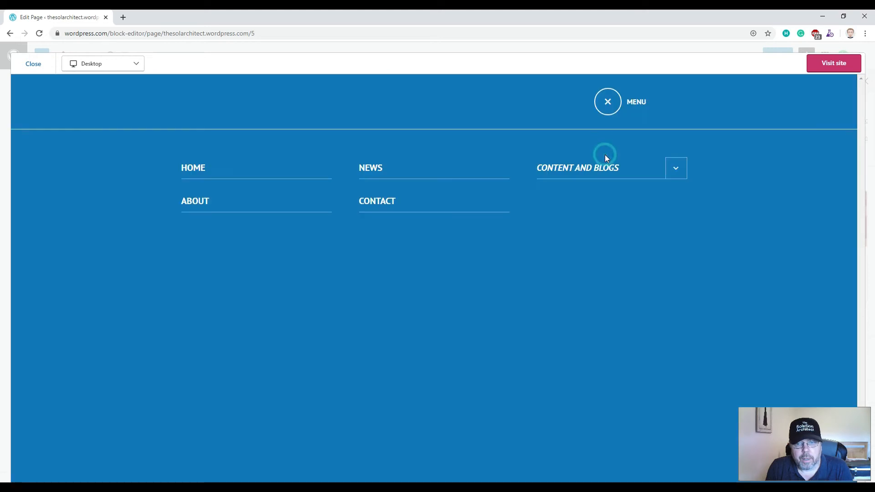
# - Preview the Source Code page under Content and Blogs
pyautogui.click(673, 169)
pyautogui.click(555, 208)
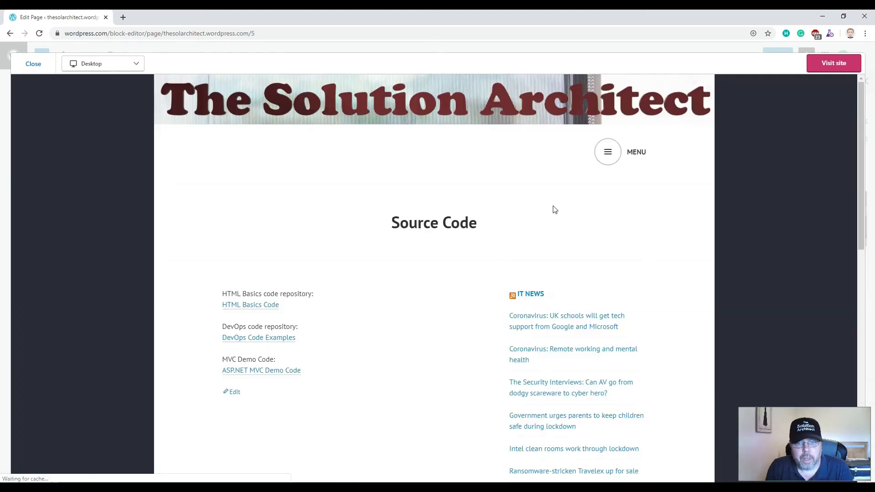
pyautogui.scroll(-2, 413, 267)
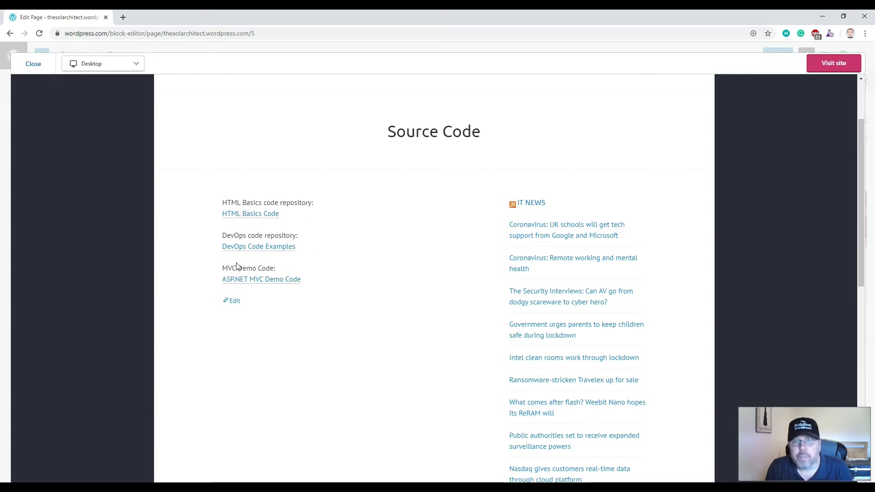
pyautogui.scroll(2, 496, 204)
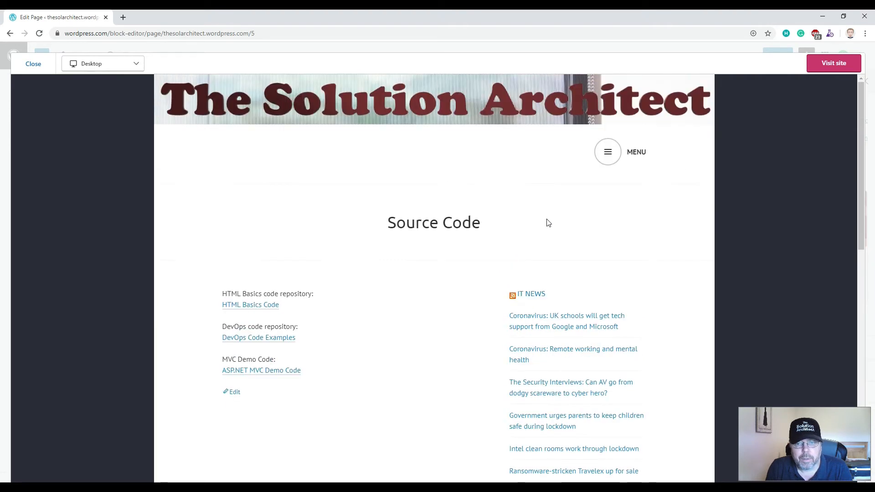
# - Preview the Solution Architecture Blog page, then reopen the site menu
pyautogui.click(608, 151)
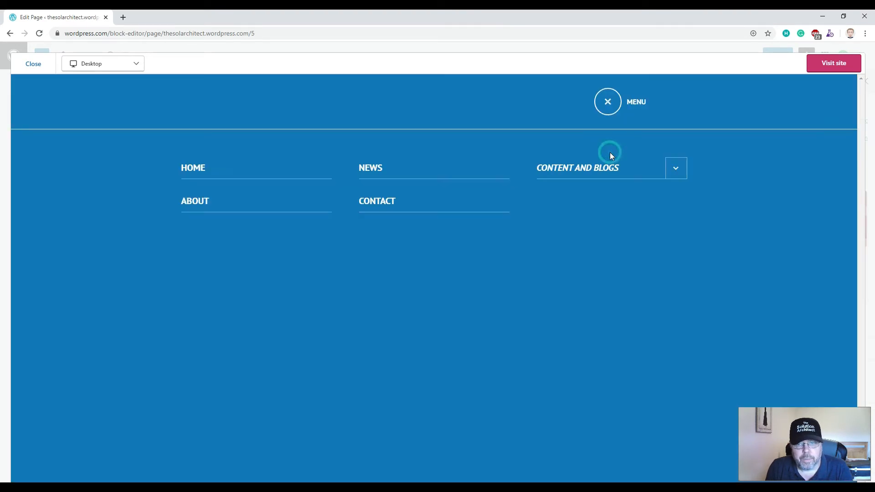
pyautogui.click(677, 169)
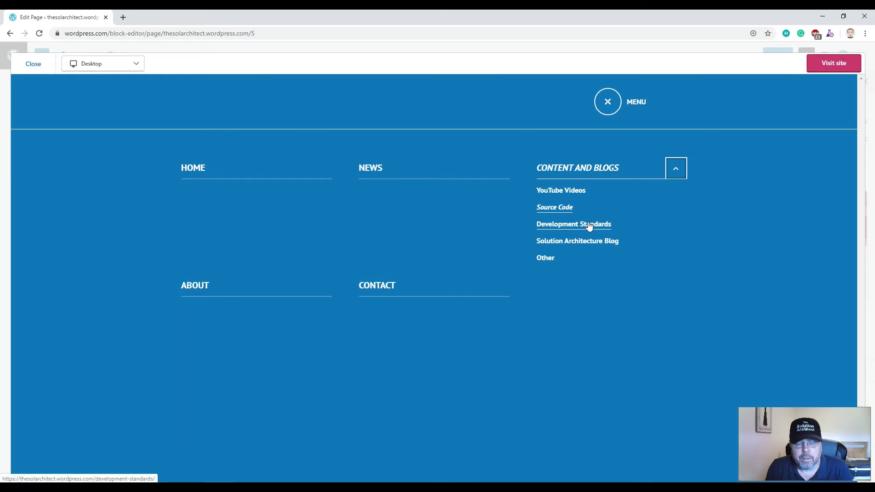
pyautogui.click(570, 246)
pyautogui.scroll(-6, 478, 242)
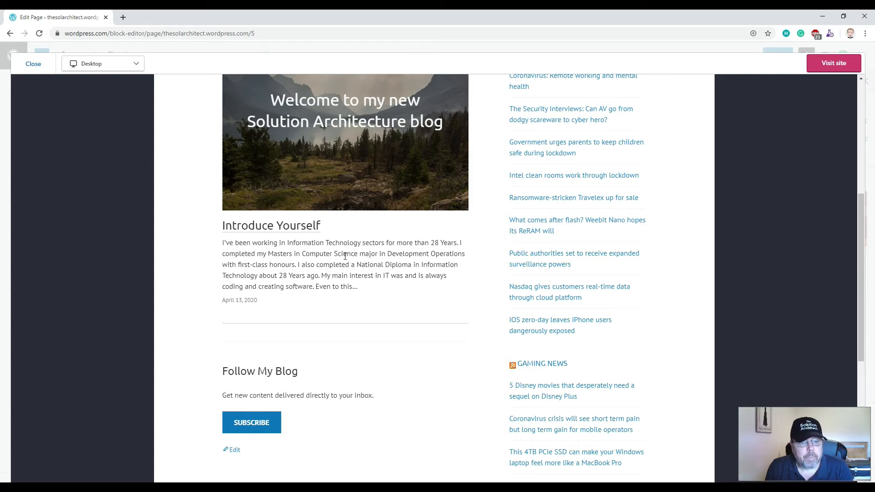
pyautogui.scroll(6, 506, 239)
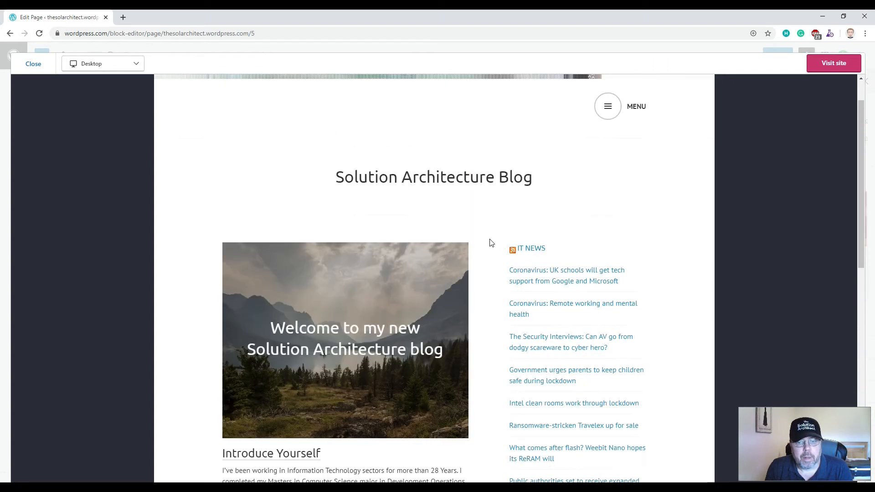
pyautogui.click(611, 154)
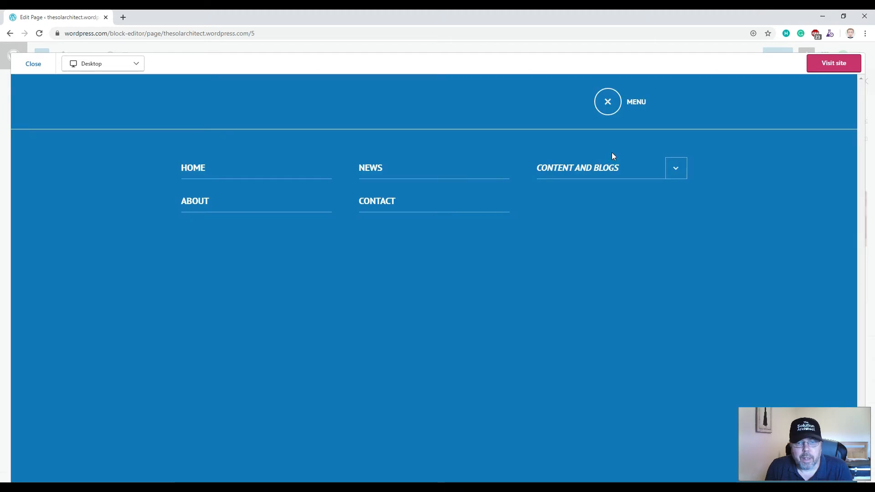
# - Preview the About page and scroll through it
pyautogui.click(676, 181)
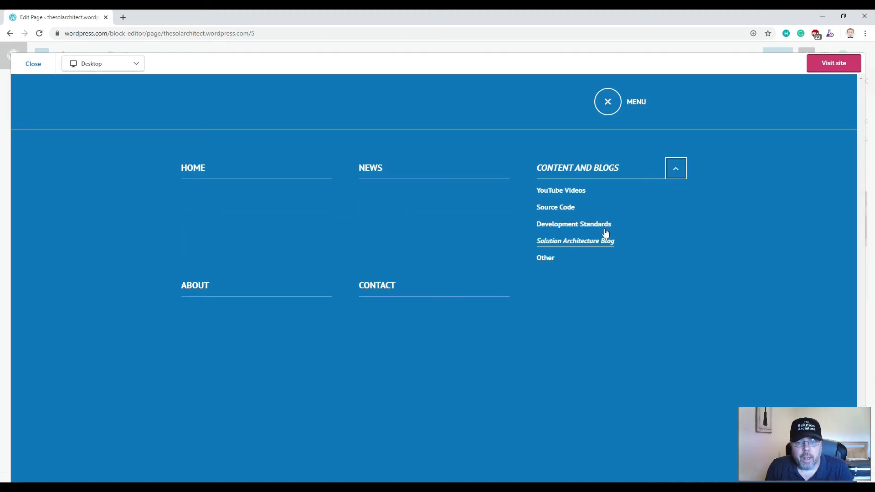
pyautogui.click(210, 286)
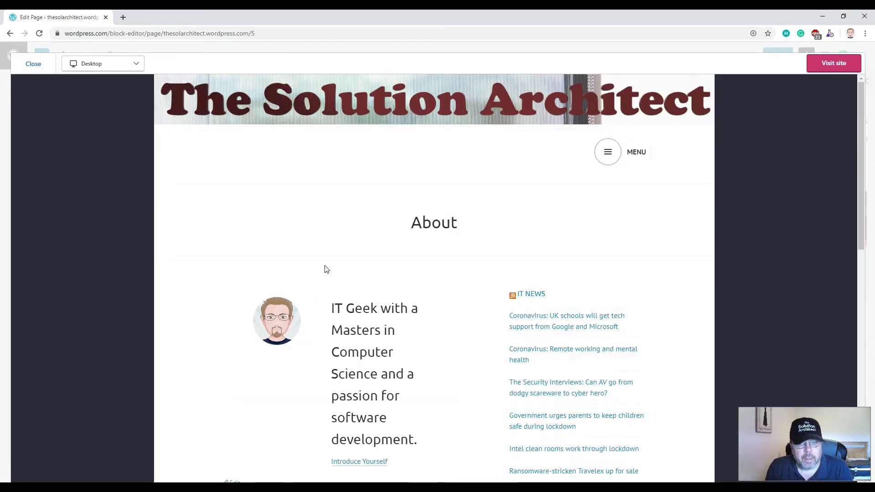
pyautogui.scroll(-2, 315, 261)
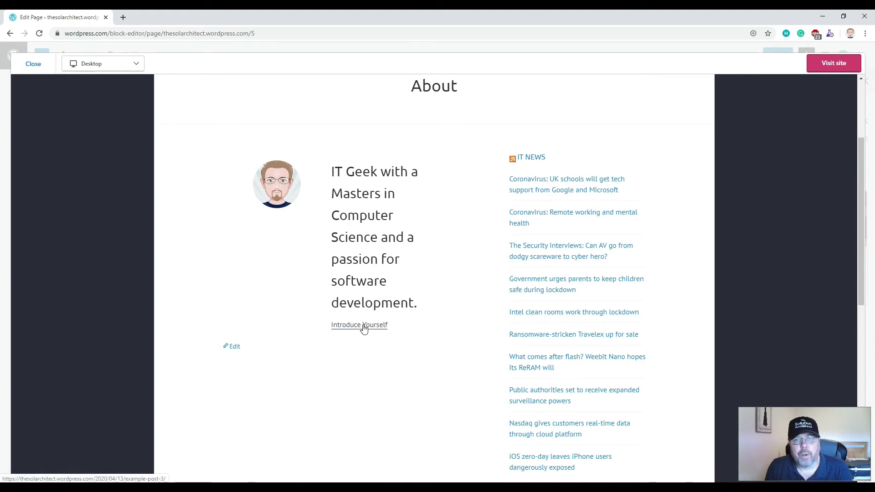
pyautogui.scroll(3, 362, 326)
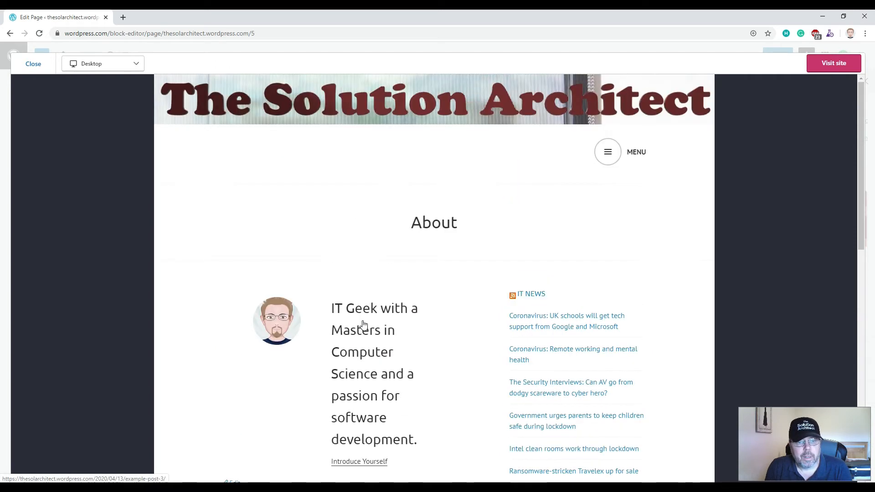
# - Preview the Contact page and open its Twitter profile link in a new tab
pyautogui.click(604, 156)
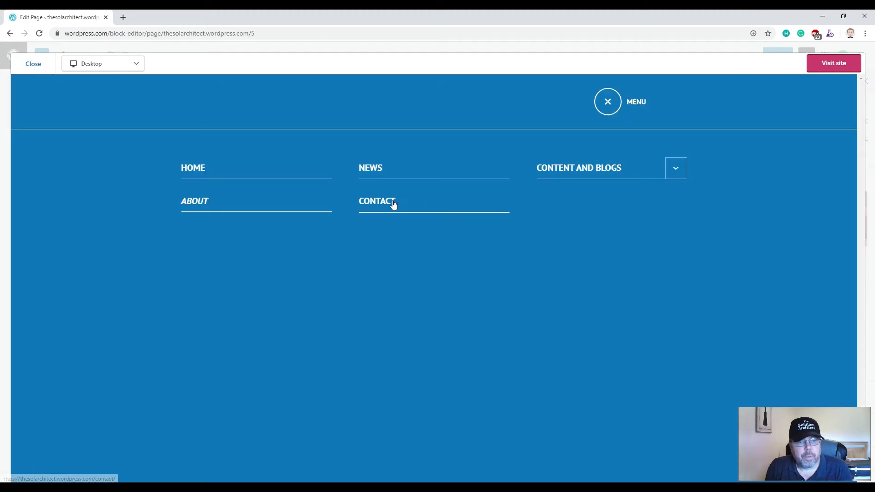
pyautogui.click(391, 204)
pyautogui.scroll(-2, 347, 200)
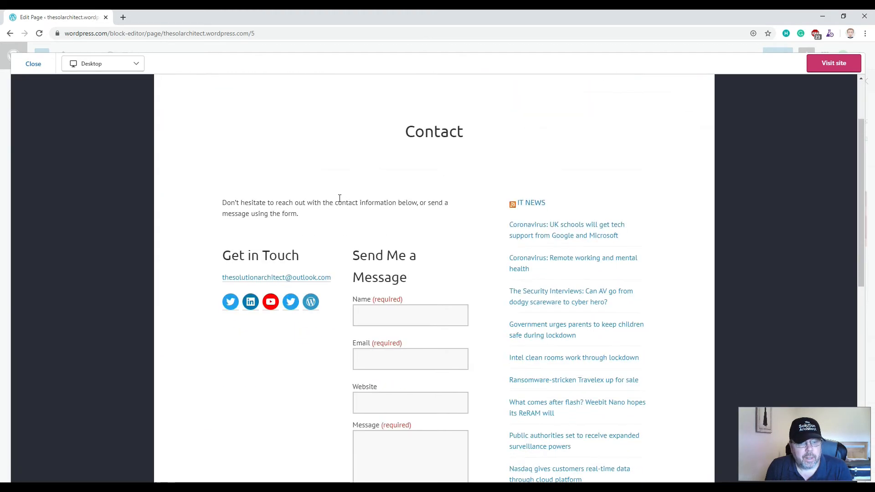
pyautogui.scroll(-1, 305, 182)
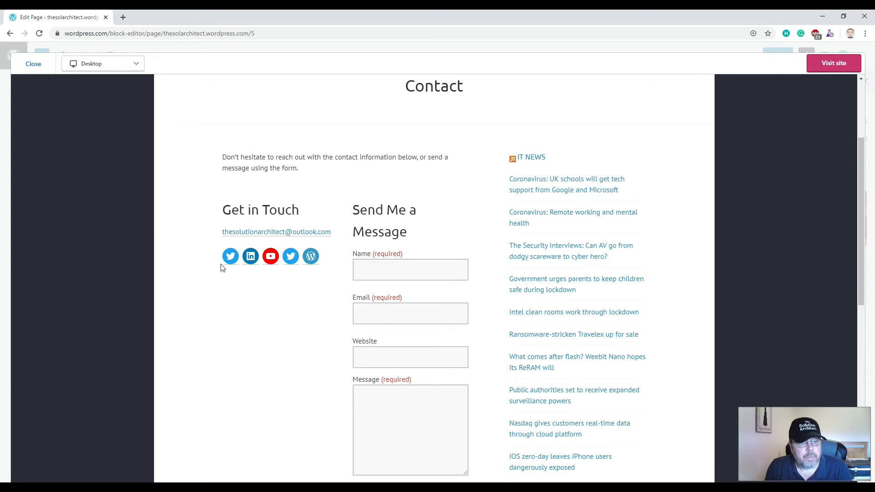
pyautogui.click(231, 258)
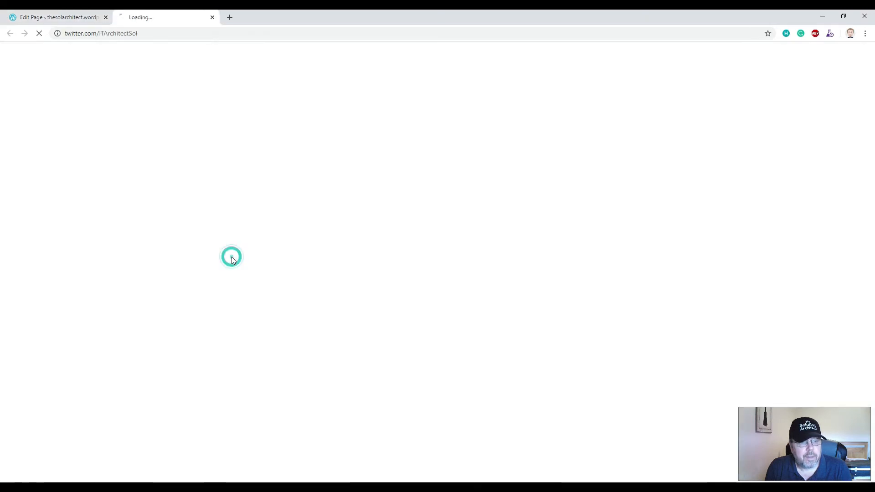
# - Close the Twitter profile tab to return to the WordPress Contact page preview
pyautogui.click(211, 23)
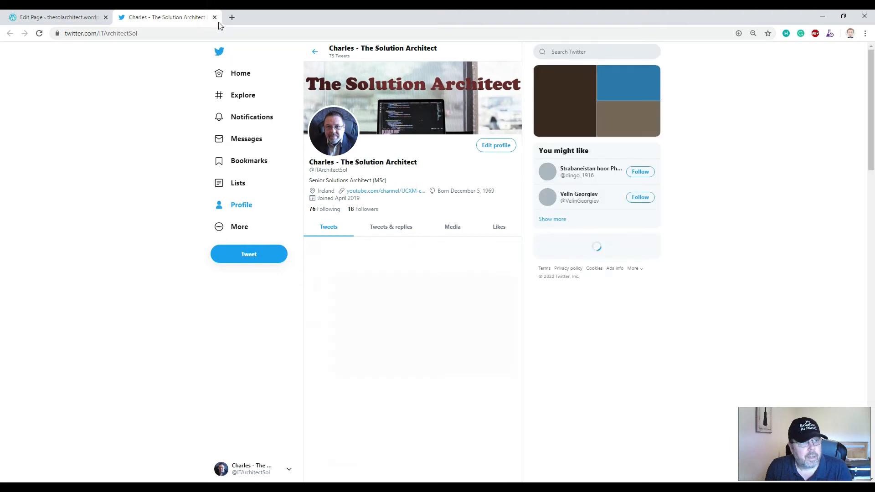
pyautogui.click(215, 17)
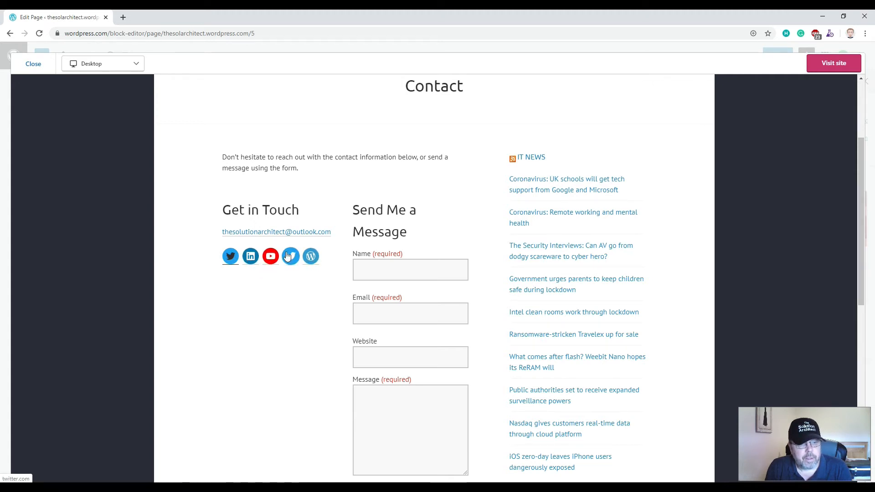
# - Close the site preview and exit the editor to the published Pages list
pyautogui.scroll(3, 365, 192)
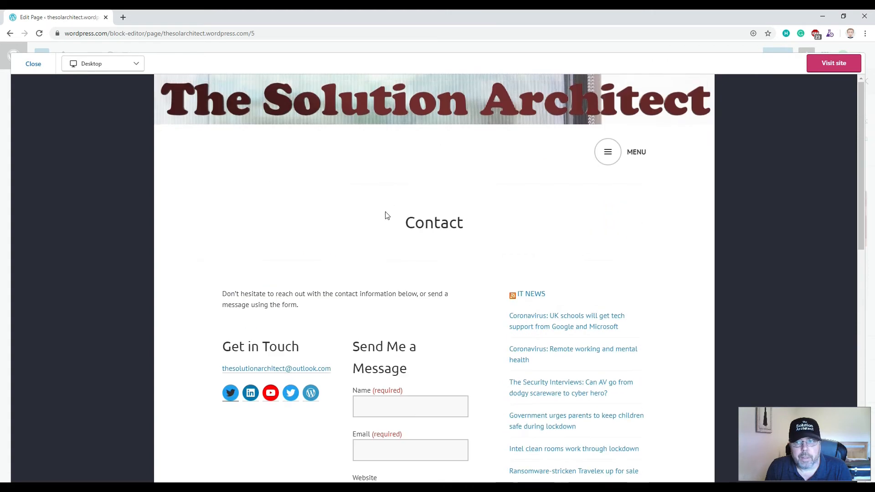
pyautogui.click(35, 64)
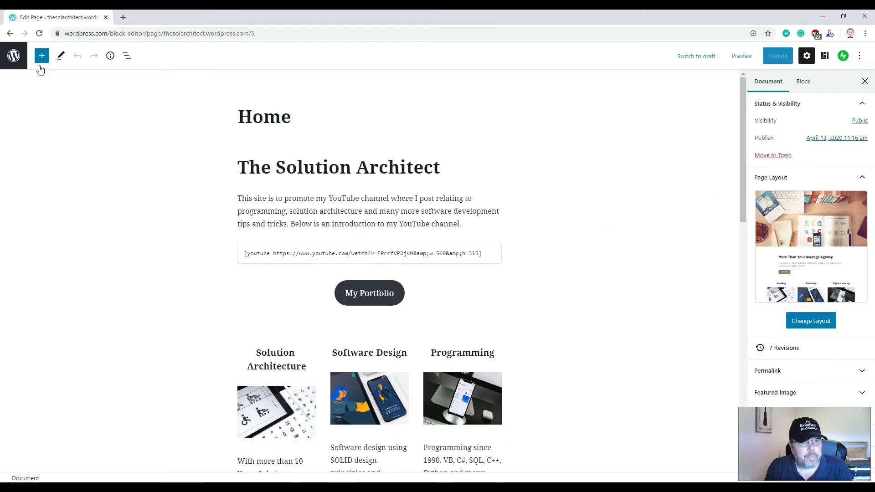
pyautogui.click(9, 64)
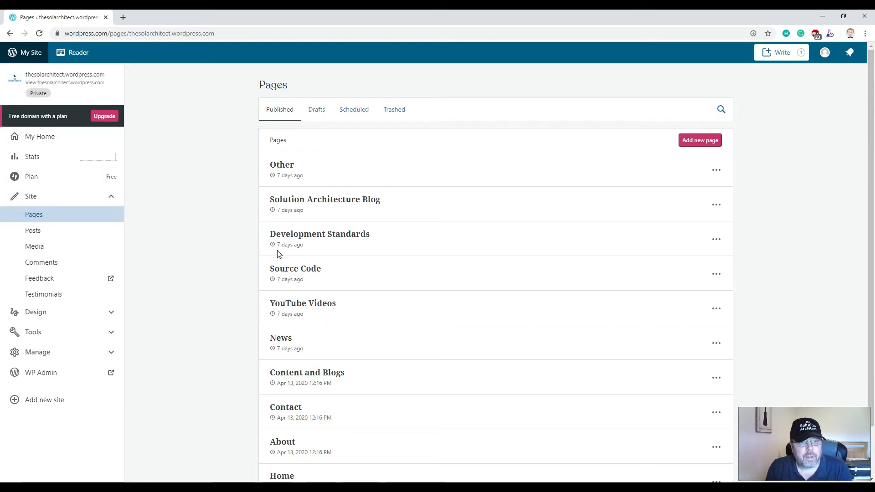
pyautogui.scroll(-2, 317, 337)
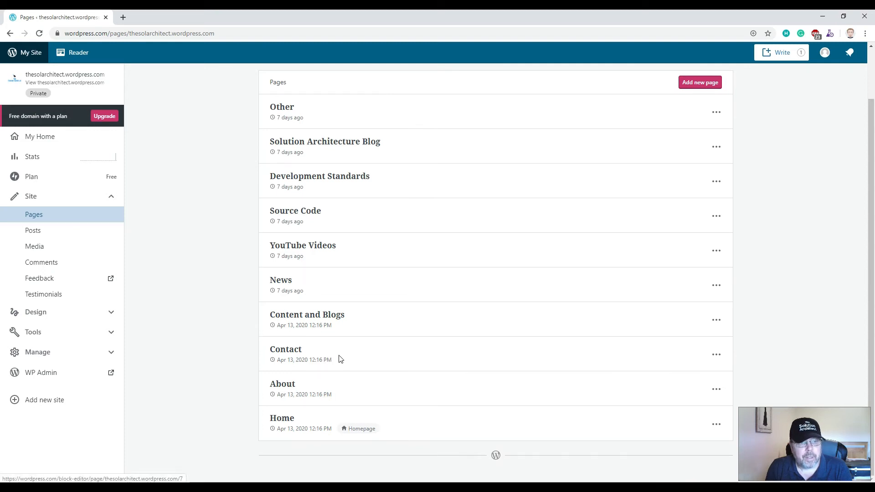
pyautogui.scroll(2, 345, 319)
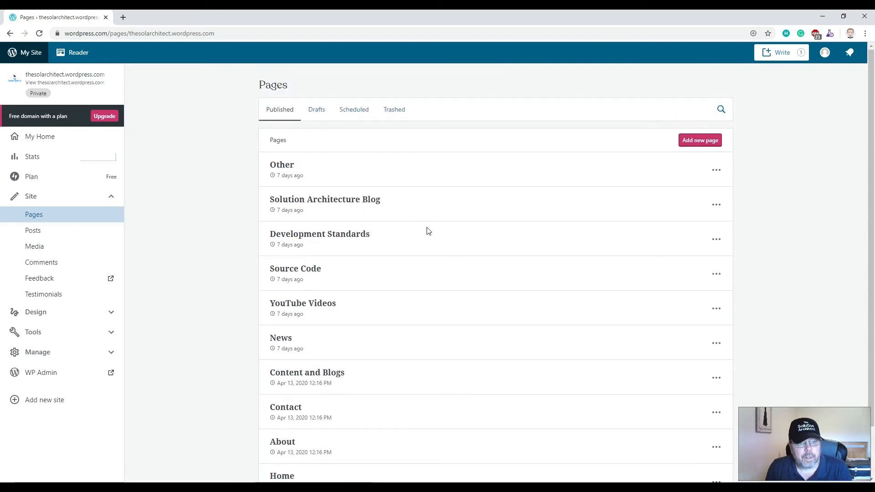
# - Inspect the Introduce Yourself Blog Posts block on the Solution Architecture Blog page, then exit
pyautogui.click(304, 201)
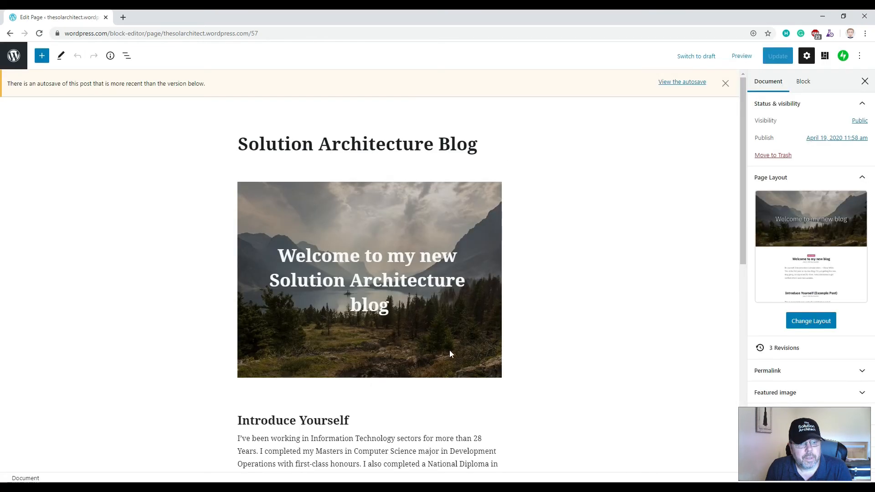
pyautogui.scroll(-3, 449, 351)
pyautogui.click(342, 322)
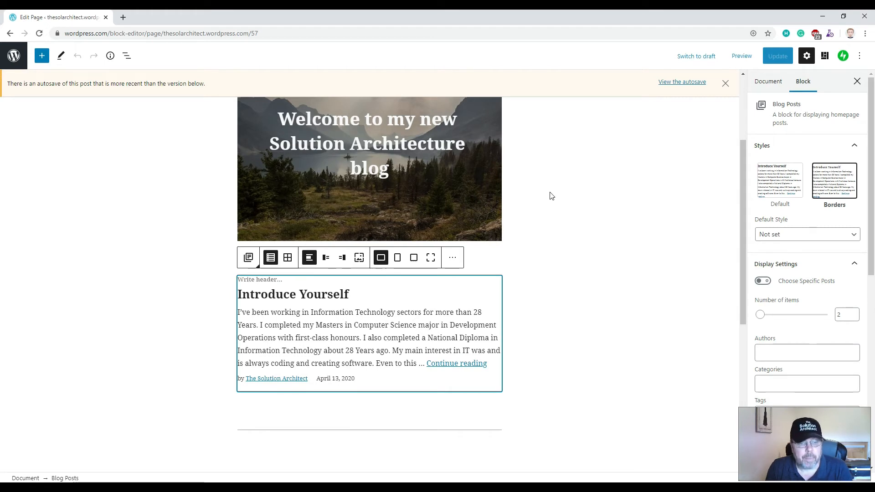
pyautogui.scroll(-2, 324, 340)
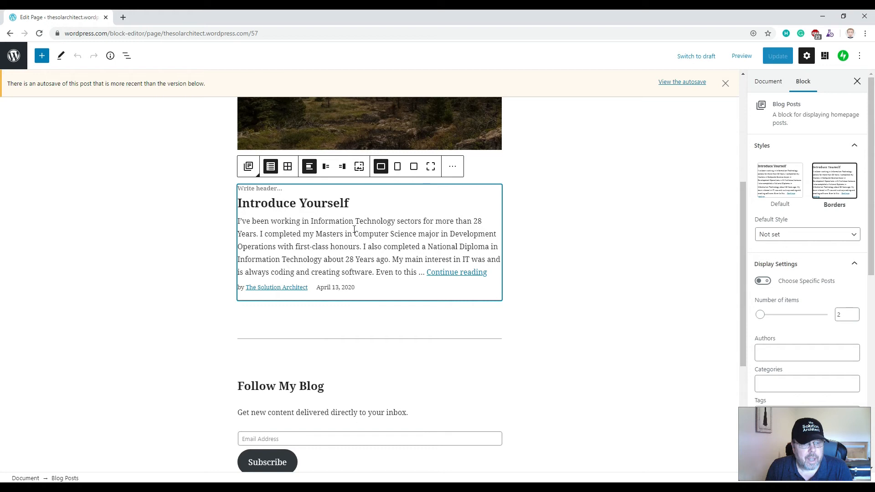
pyautogui.scroll(5, 329, 243)
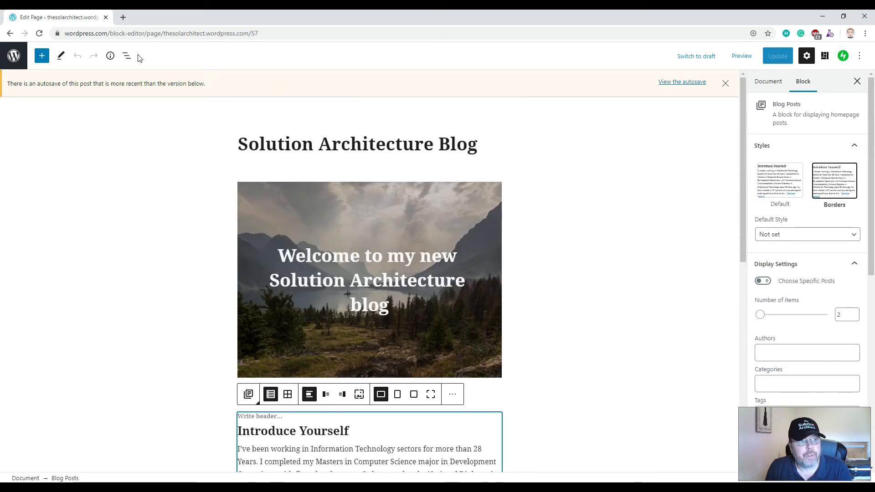
pyautogui.click(9, 61)
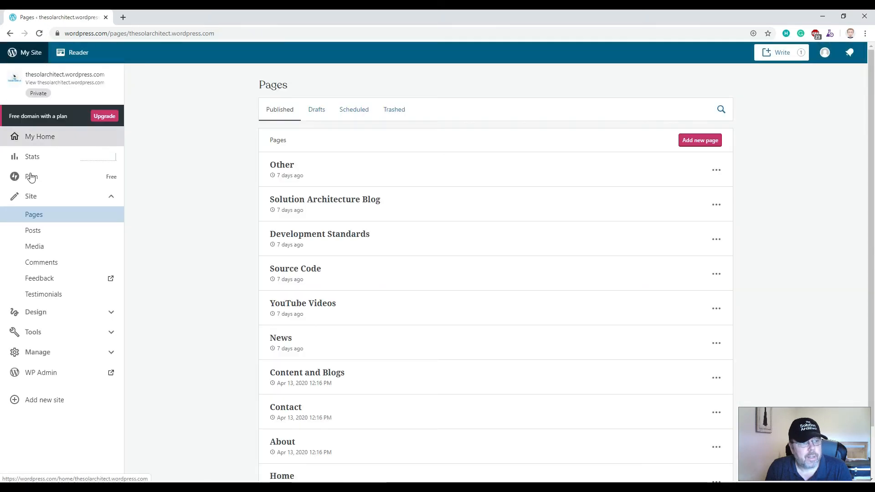
# - Collapse the Site section in the sidebar beside the Pages list
pyautogui.click(107, 195)
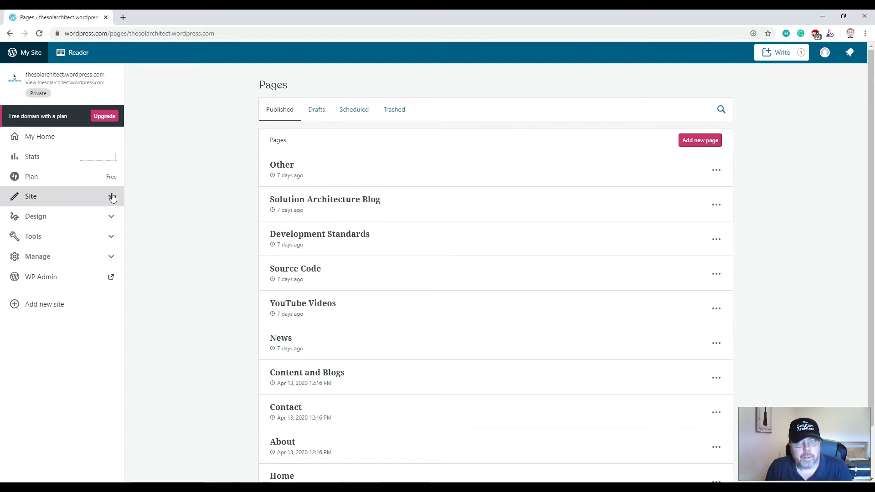
# - Start a new blog post titled 'What us new'
pyautogui.click(776, 56)
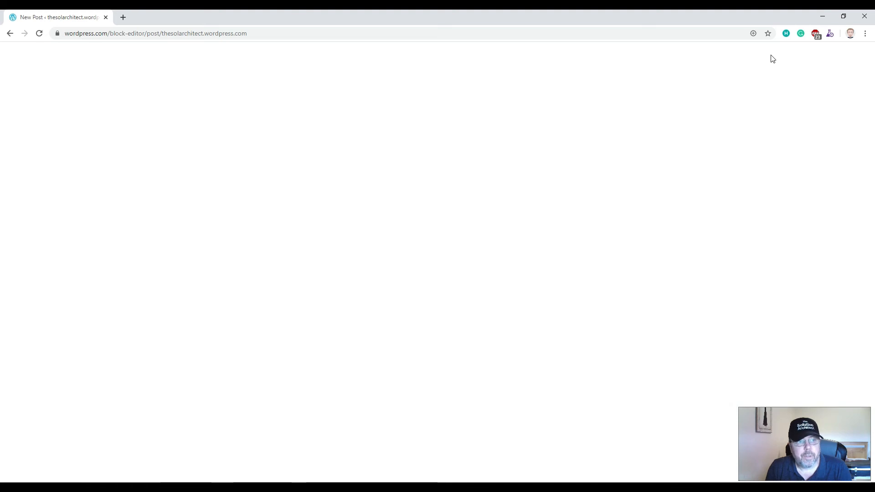
pyautogui.click(279, 117)
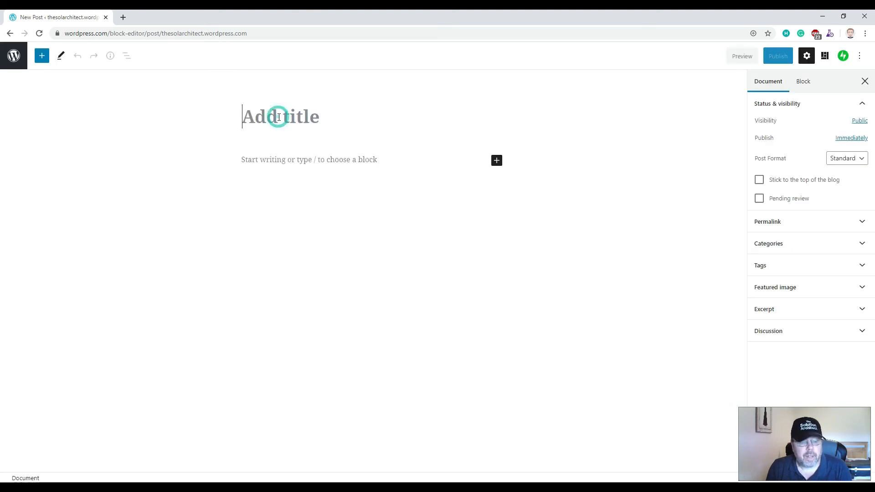
pyautogui.write('What us bne')
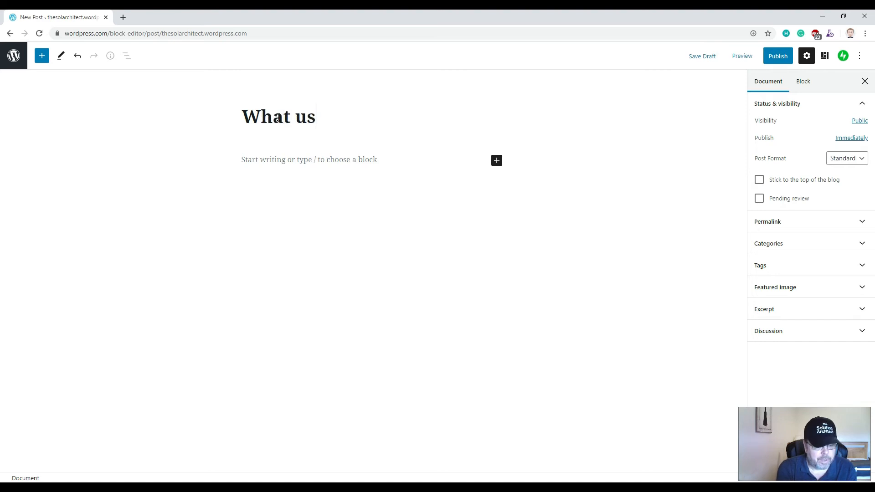
pyautogui.press('BackSpace')
pyautogui.press('BackSpace')
pyautogui.press('BackSpace')
pyautogui.write('new')
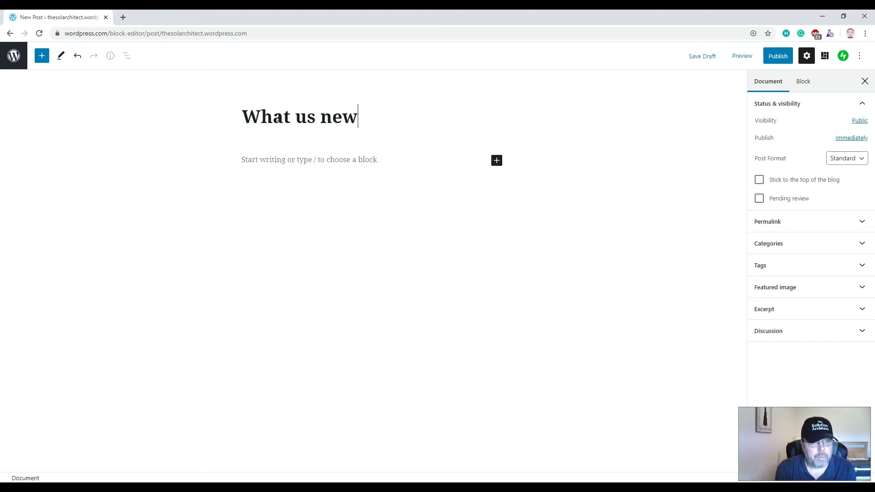
pyautogui.press('Return')
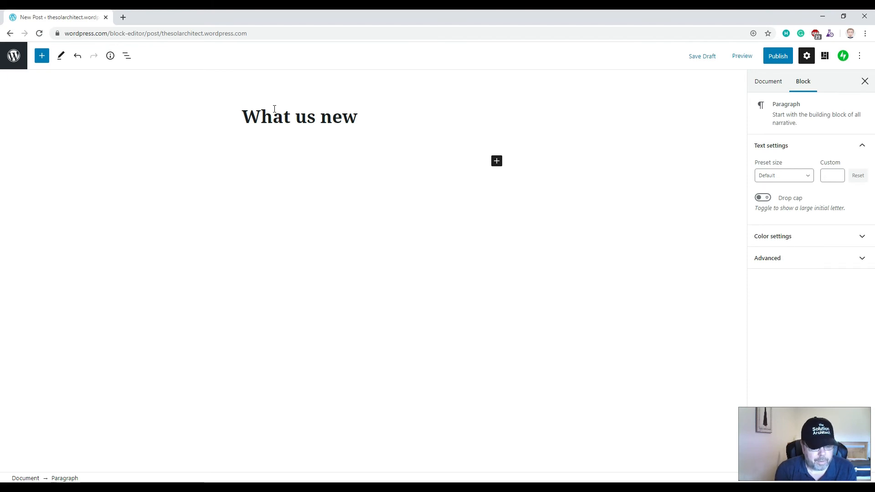
# - Type the body 'Creating WordPress Blog site is now available on YouTube', fixing typos
pyautogui.write('Creating WordP')
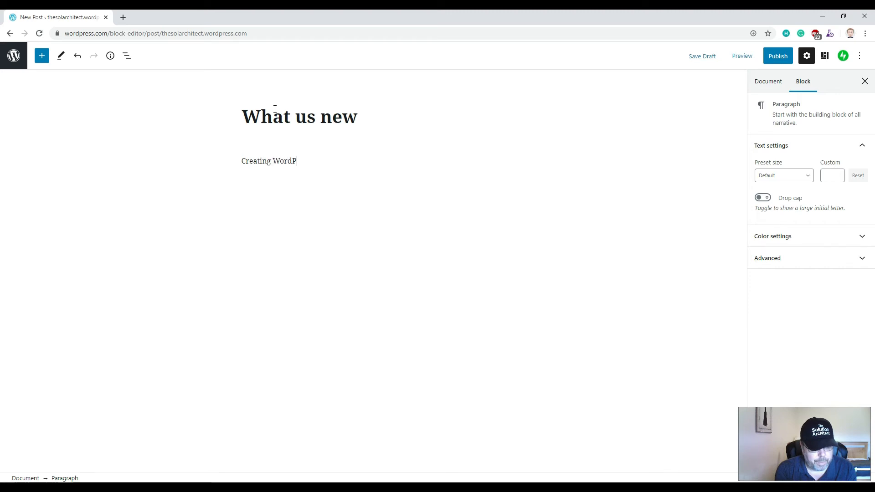
pyautogui.write('ress Blog sti')
pyautogui.press('BackSpace')
pyautogui.press('BackSpace')
pyautogui.press('BackSpace')
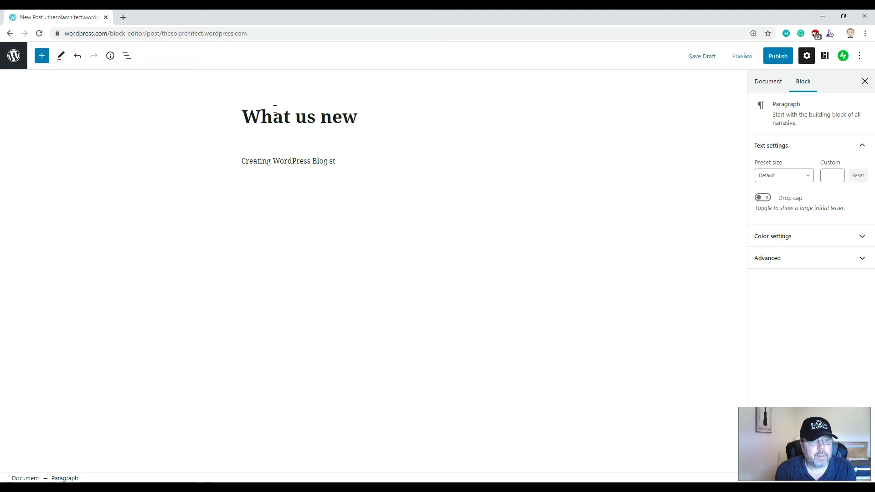
pyautogui.write('ite is')
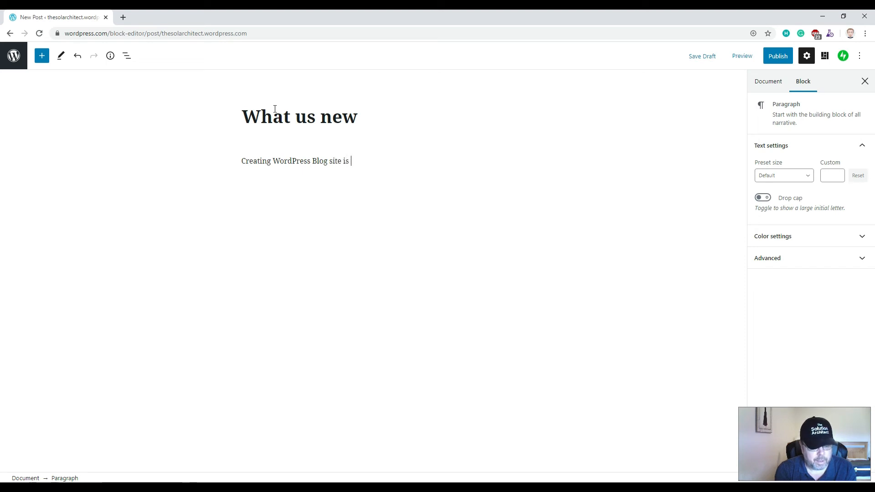
pyautogui.write(' now available on YOuZTube')
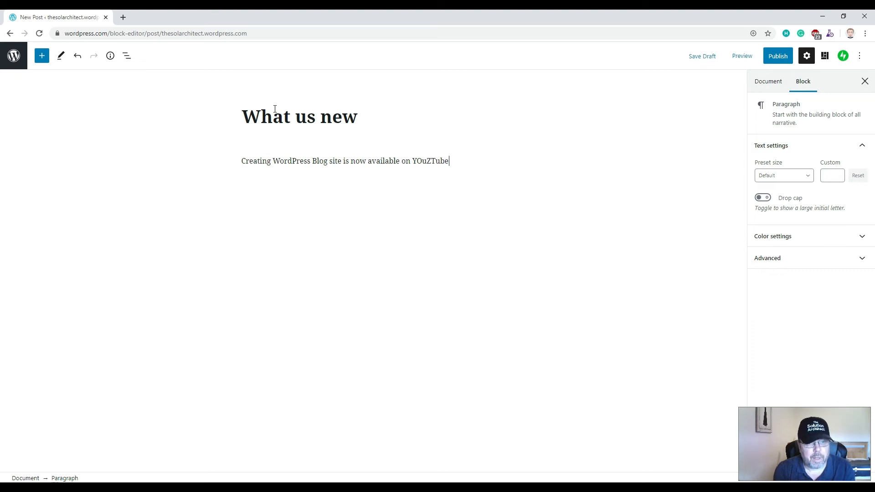
pyautogui.press('Right')
pyautogui.press('Delete')
pyautogui.write('o')
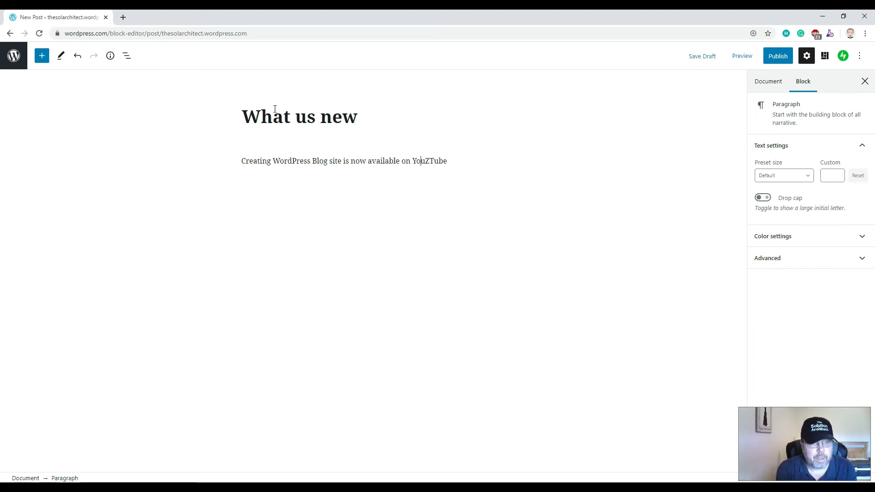
pyautogui.press('Delete')
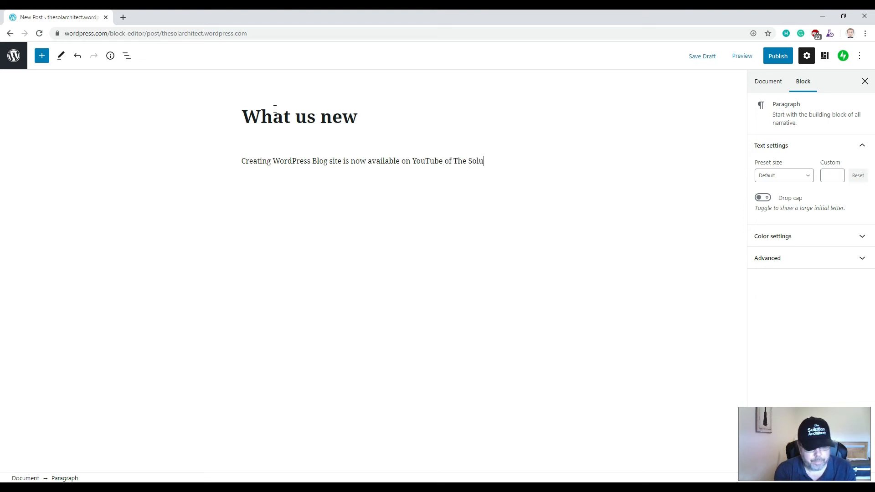
pyautogui.write('Architect.')
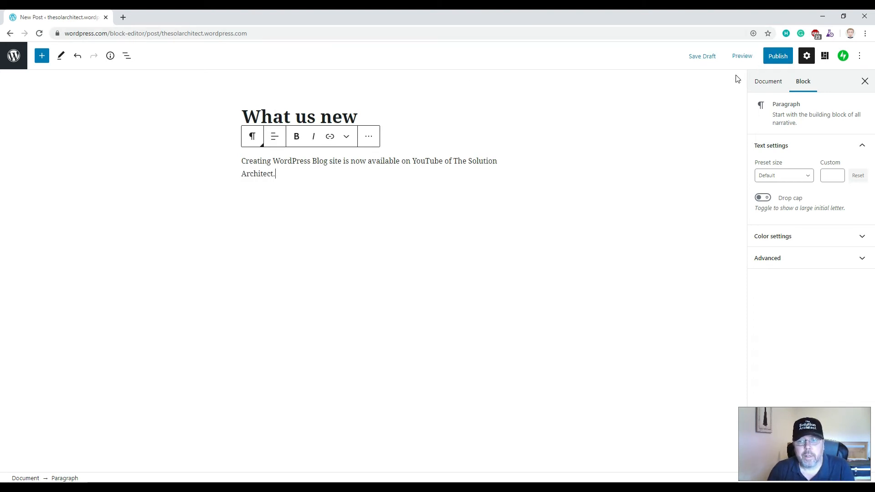
# - Publish the 'What us new' post and view it on the live site
pyautogui.click(773, 56)
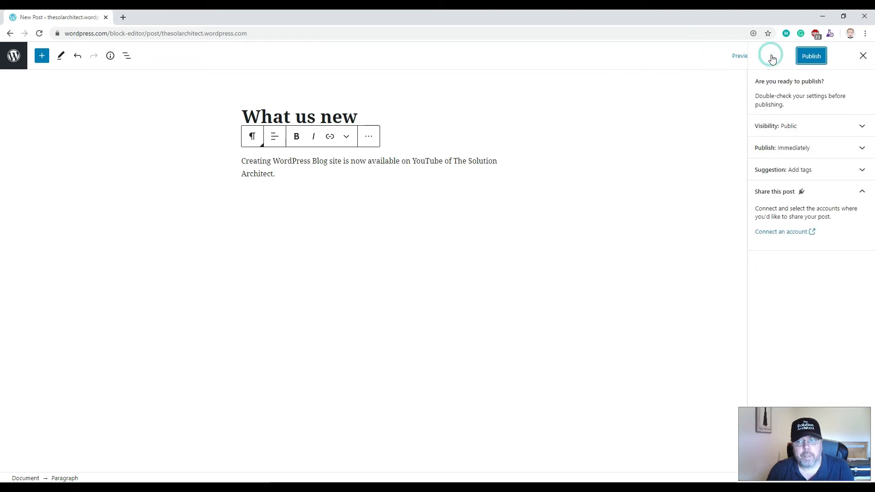
pyautogui.click(810, 56)
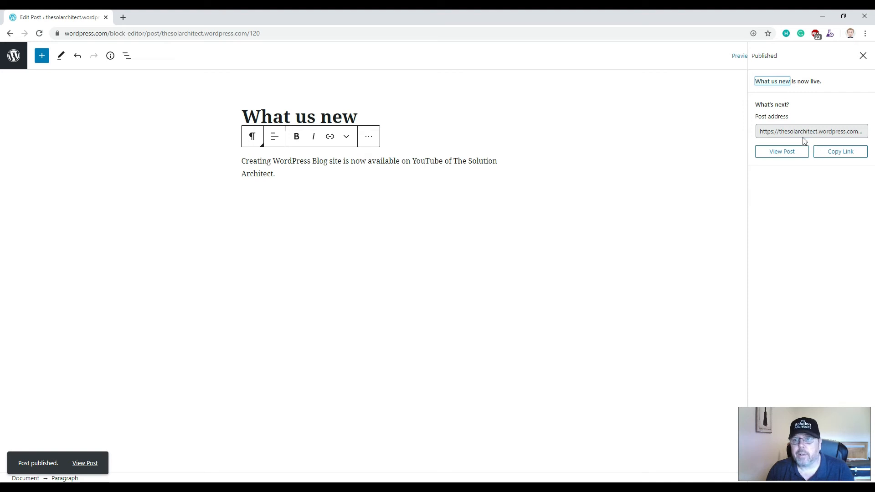
pyautogui.click(778, 153)
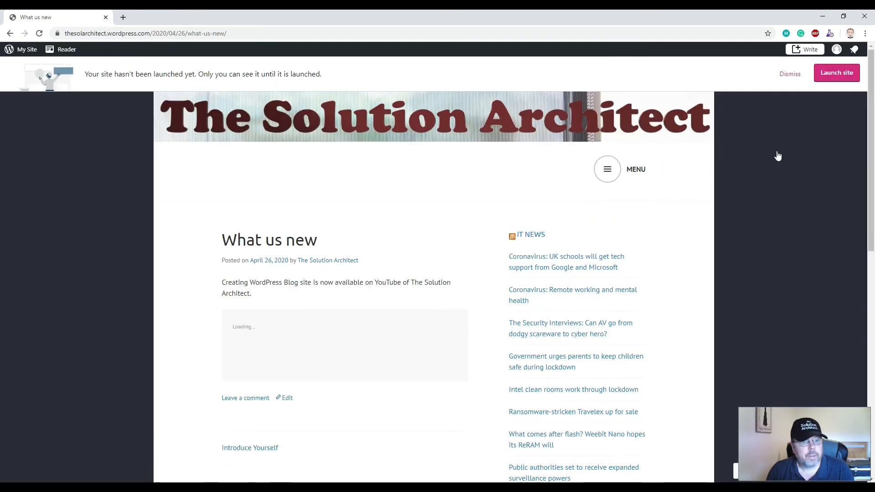
# - Scroll through the published post, then return to the My Home dashboard
pyautogui.scroll(-3, 346, 272)
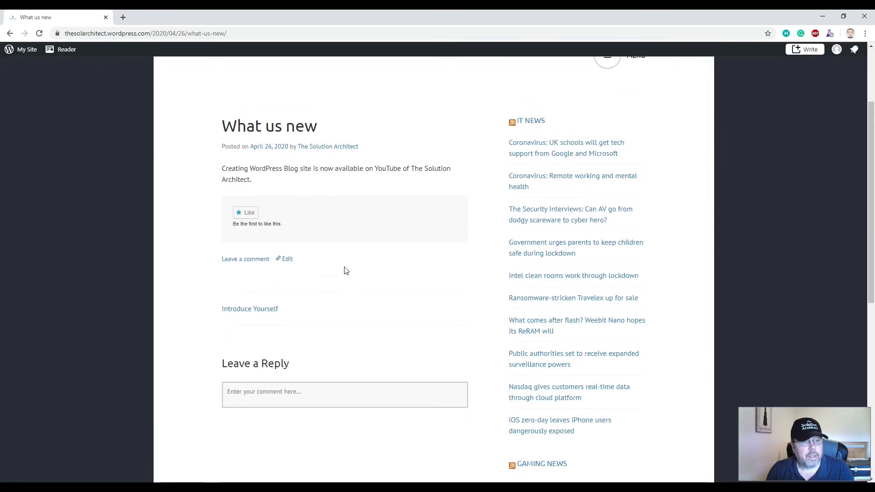
pyautogui.scroll(2, 346, 271)
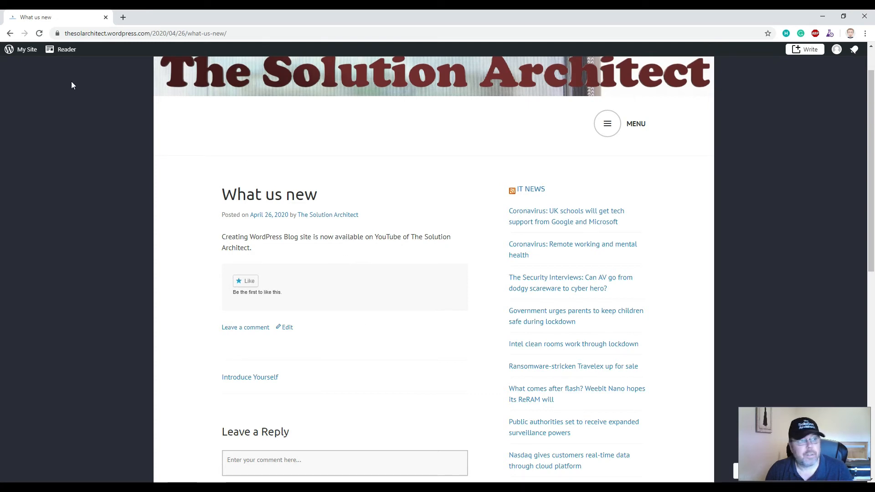
pyautogui.click(24, 51)
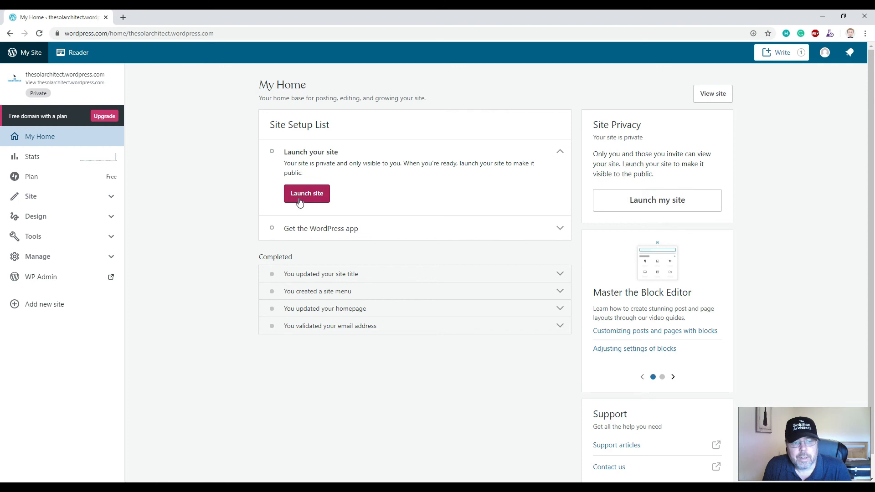
# - Start launching the site publicly from the My Home dashboard
pyautogui.click(316, 201)
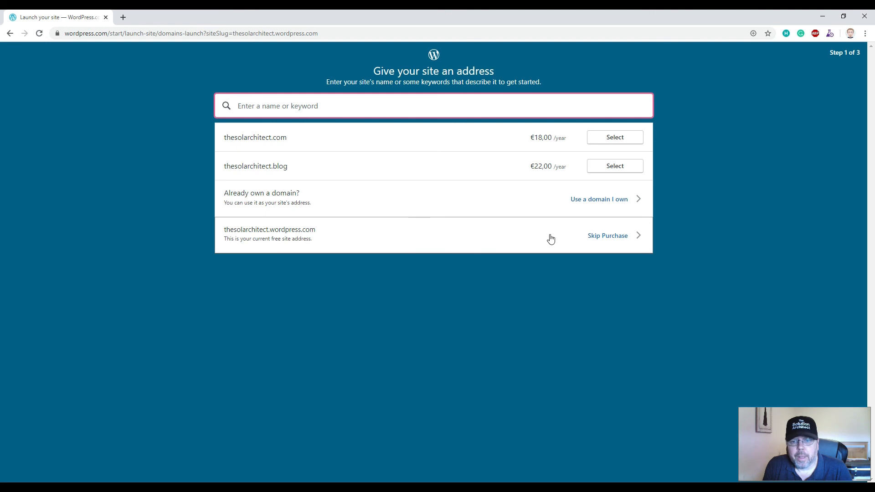
# - Keep the free thesolarchitect.wordpress.com address without purchasing a domain
pyautogui.click(612, 237)
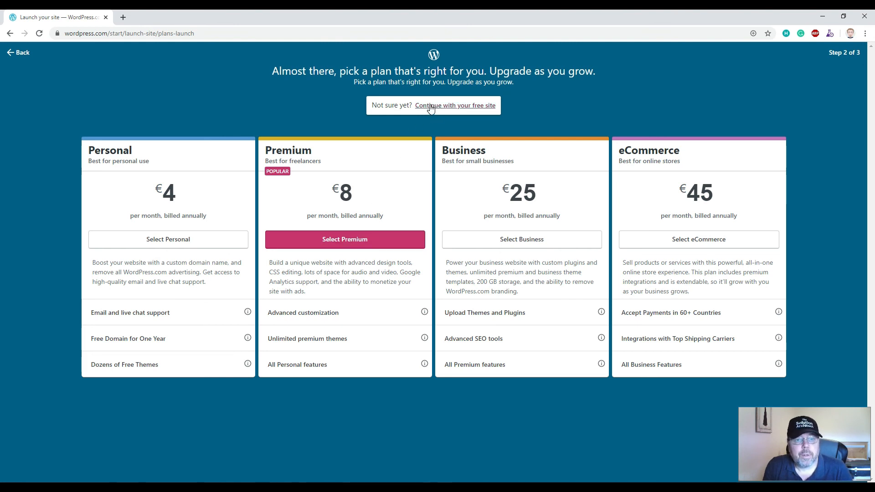
# - Launch the site on the free plan and view its live home page, The Solution Architect
pyautogui.click(446, 107)
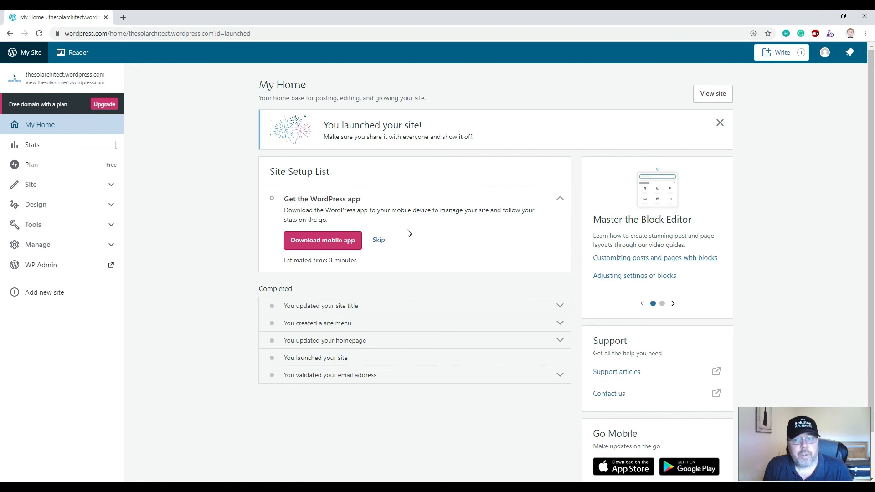
pyautogui.click(714, 96)
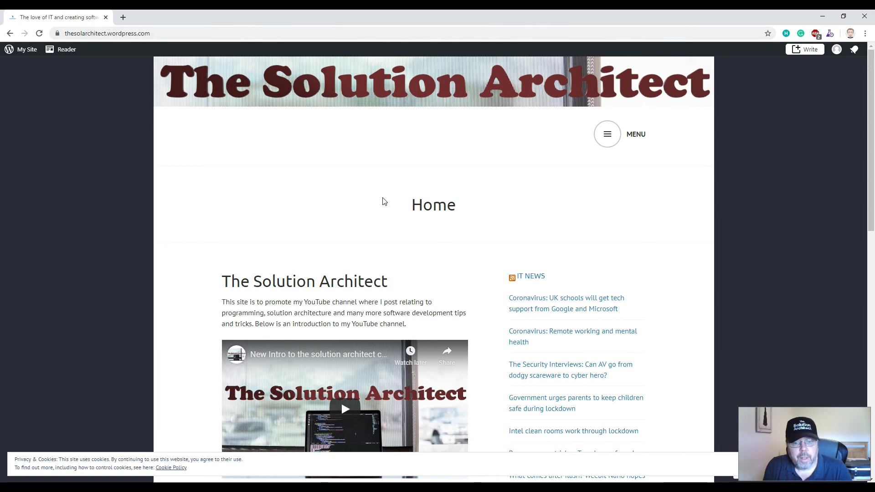
pyautogui.scroll(-4, 479, 198)
pyautogui.scroll(-8, 479, 198)
pyautogui.scroll(10, 479, 199)
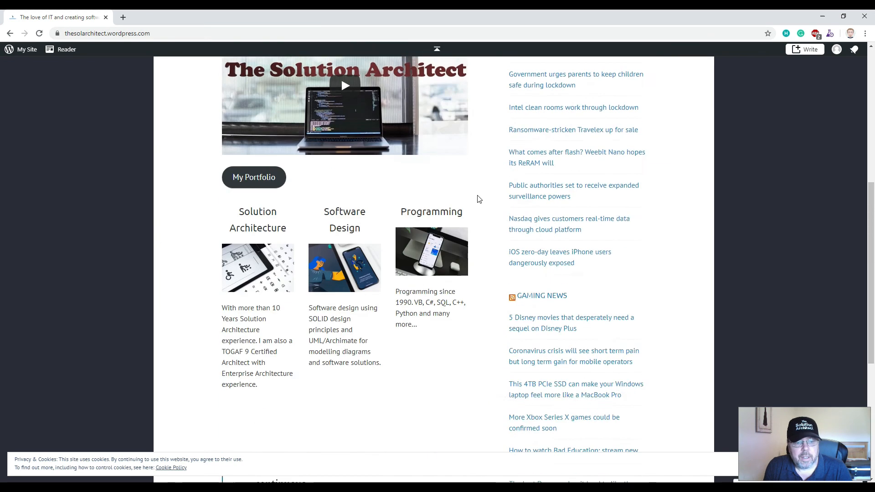
pyautogui.scroll(2, 478, 199)
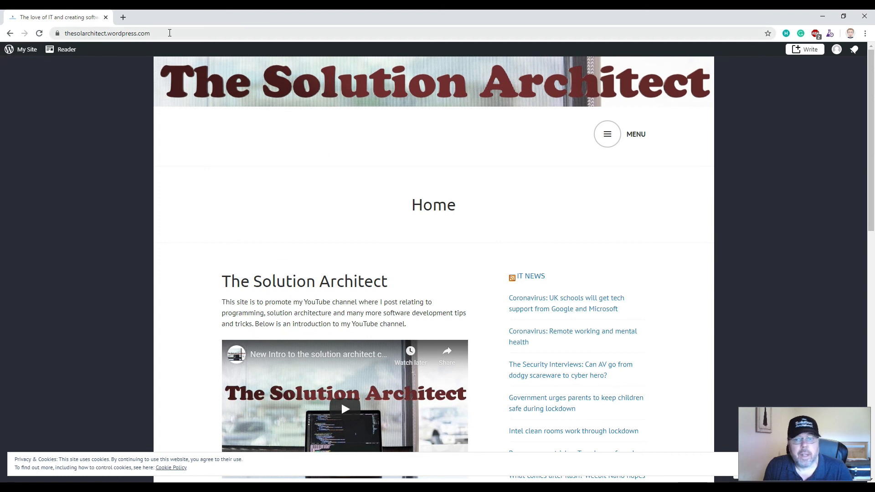
pyautogui.scroll(-12, 472, 276)
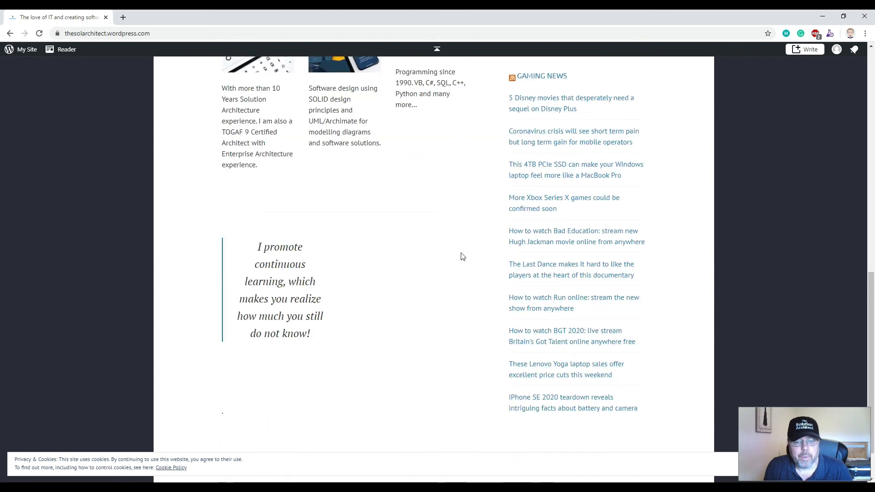
pyautogui.scroll(12, 461, 258)
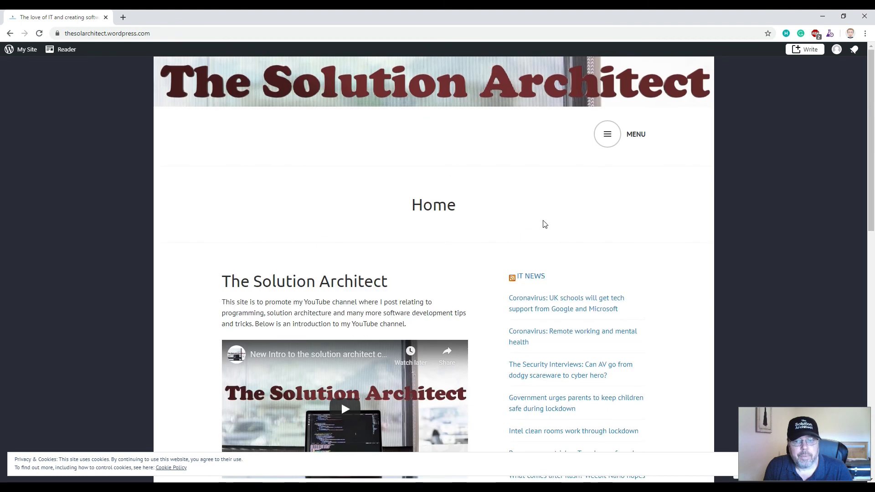
pyautogui.click(607, 136)
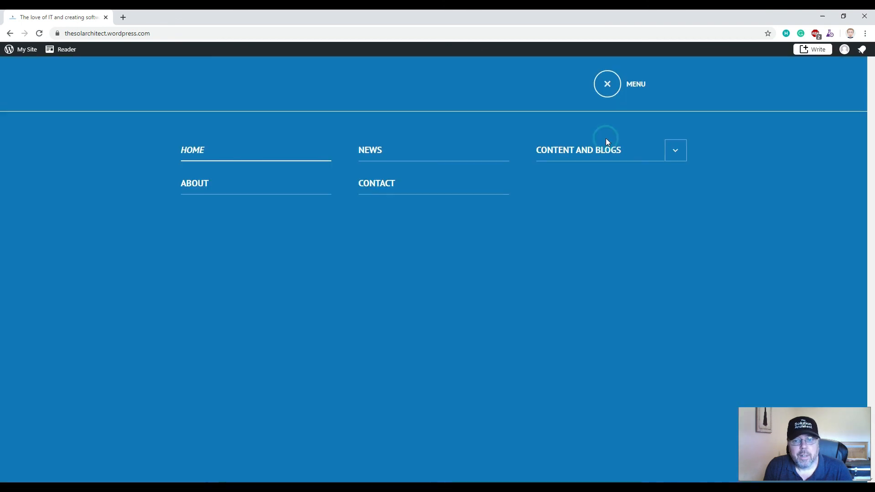
pyautogui.click(608, 92)
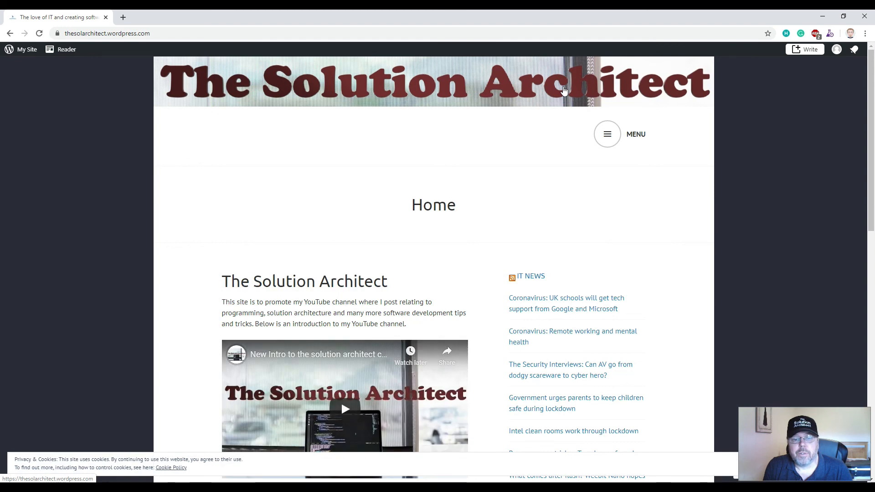